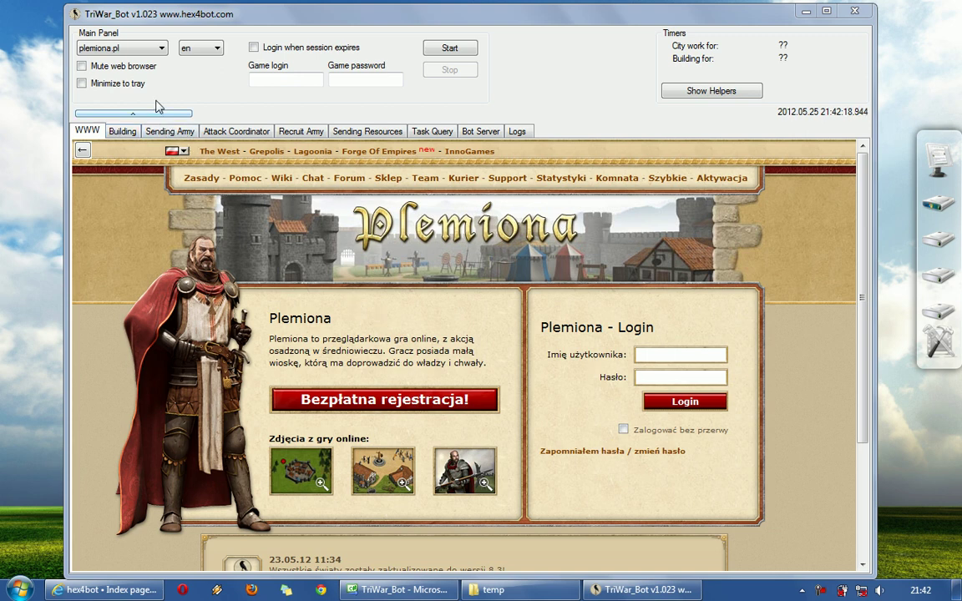
Enable logging in when the session expires, and enter the game login and game password in the main panel.
click(289, 50)
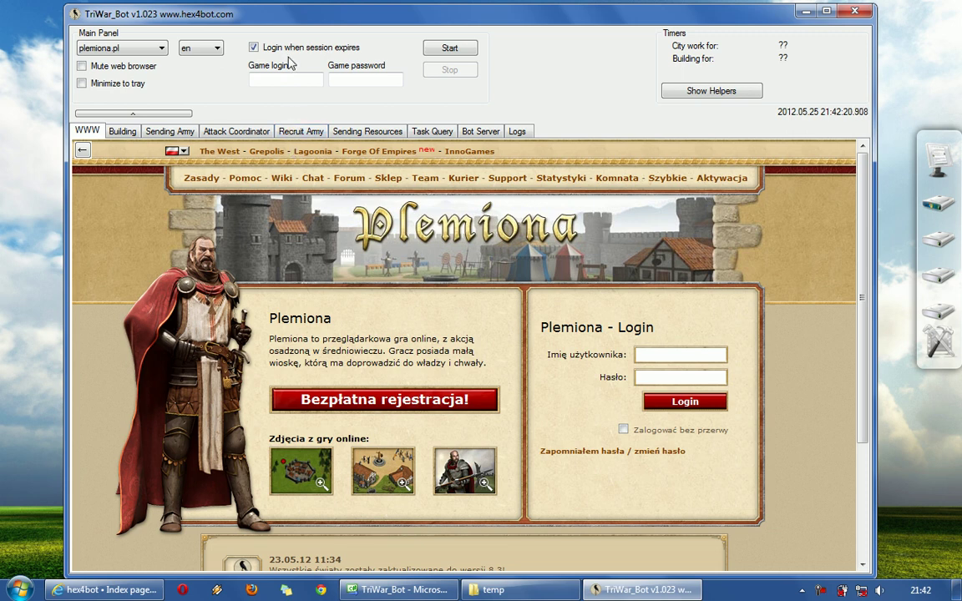
click(267, 78)
text(doble99)
key(Tab)
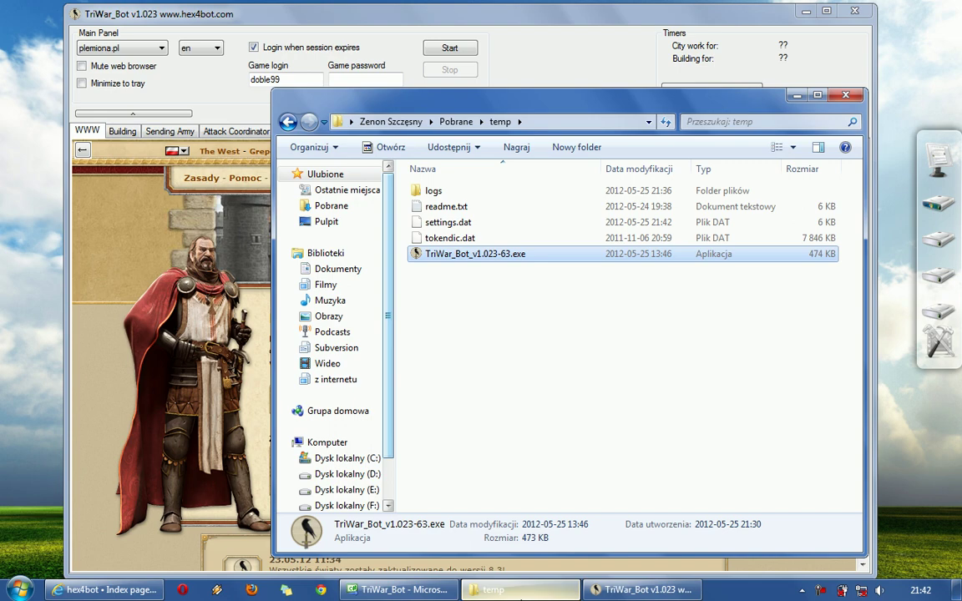
click(492, 590)
click(450, 232)
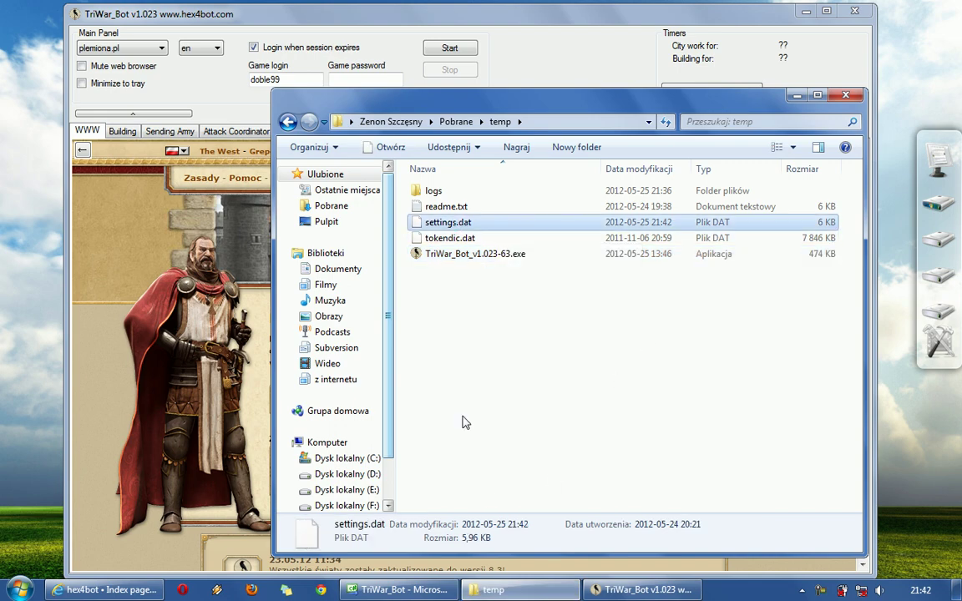
key(alt+Tab)
text(•••)
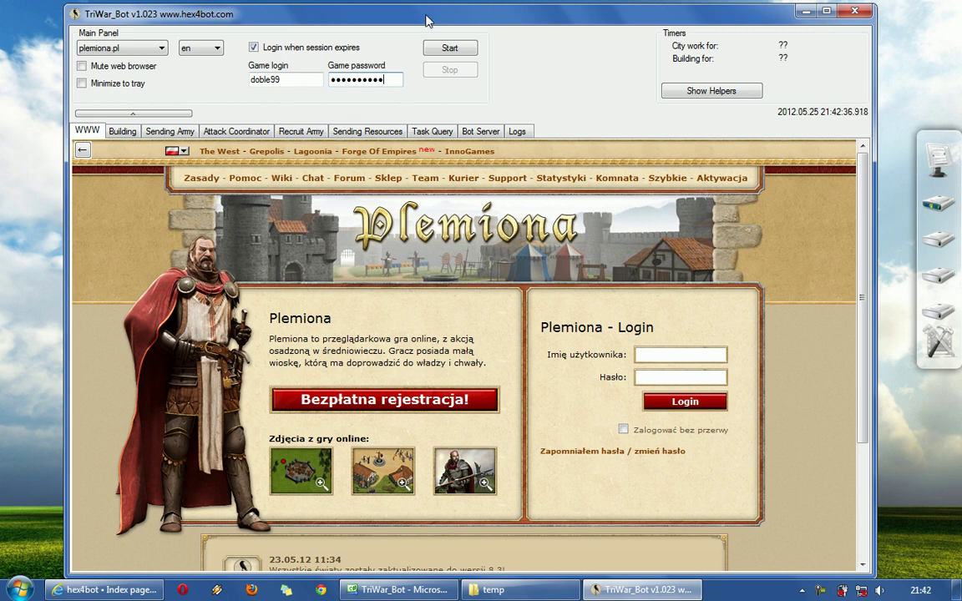
Try to start the bot, and log in on the Plemiona page with the account's username and password.
click(462, 57)
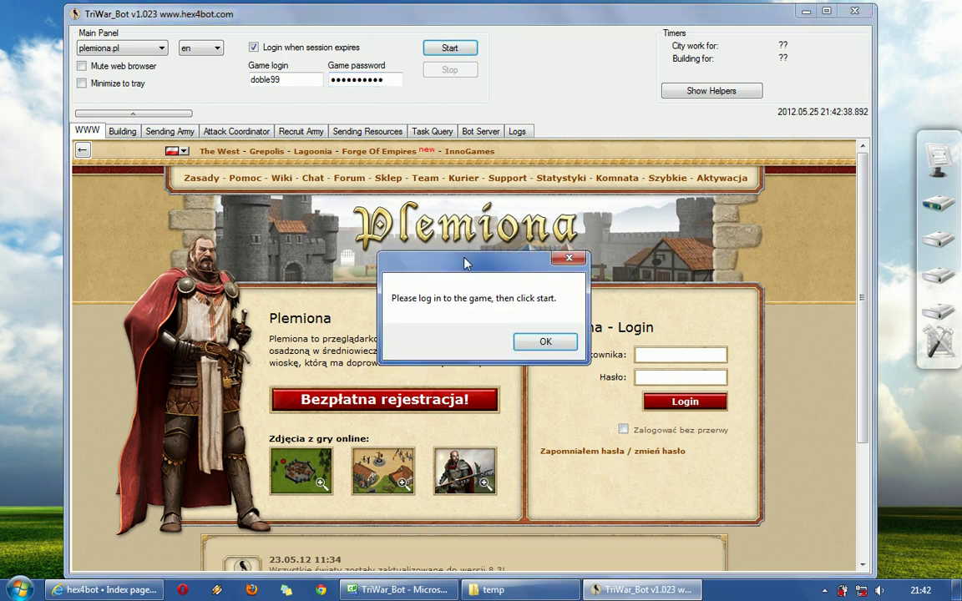
click(547, 338)
click(687, 352)
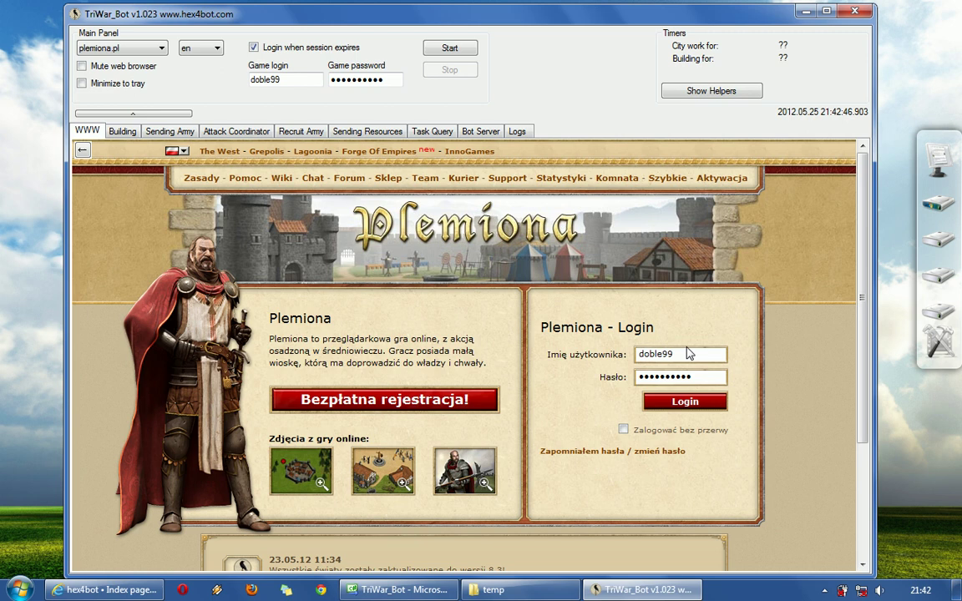
click(697, 402)
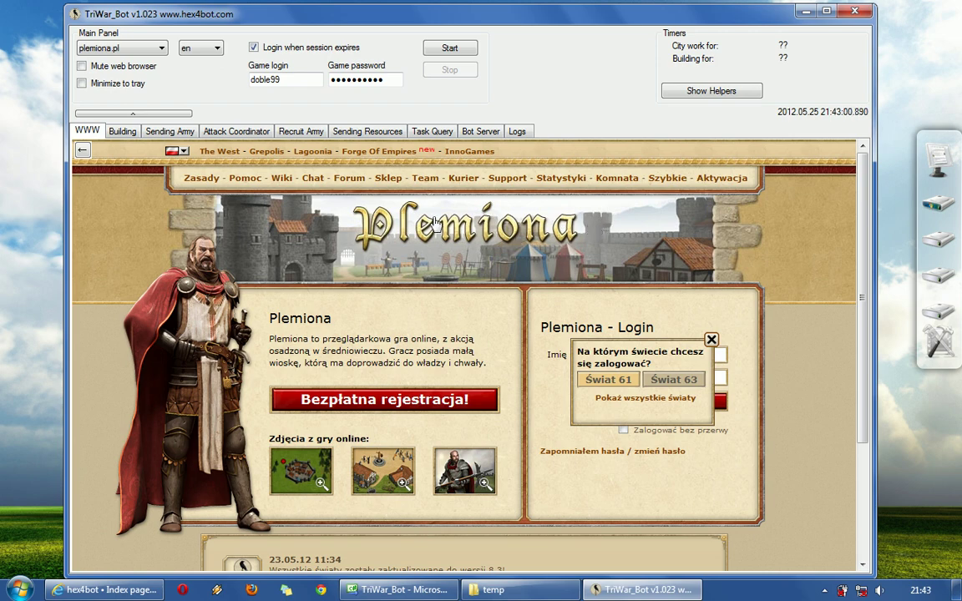
Switch the game server to tribalwars.net and fyletikesmaxes.gr, and return it to plemiona.pl.
click(161, 48)
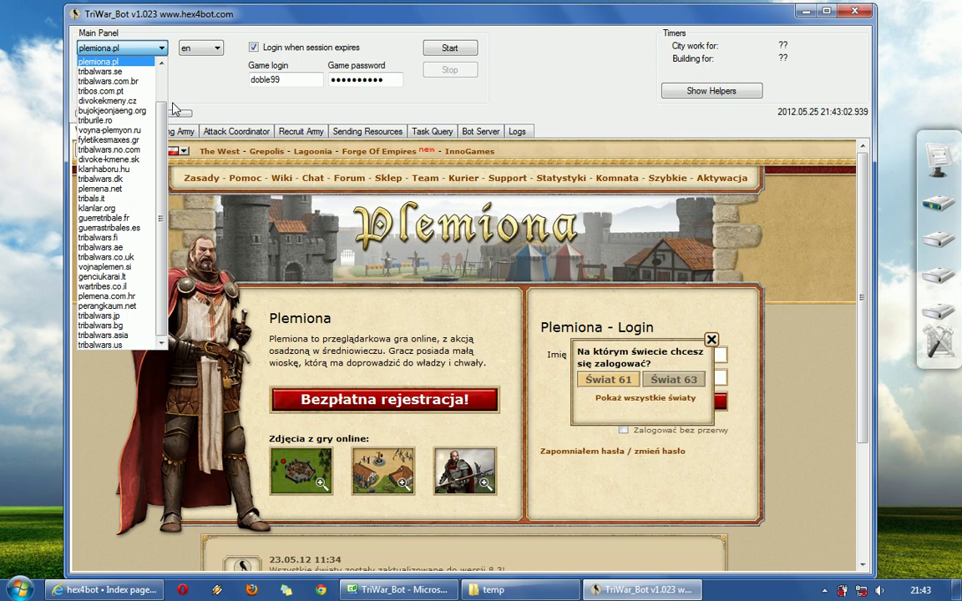
scroll(159, 109, up, 2)
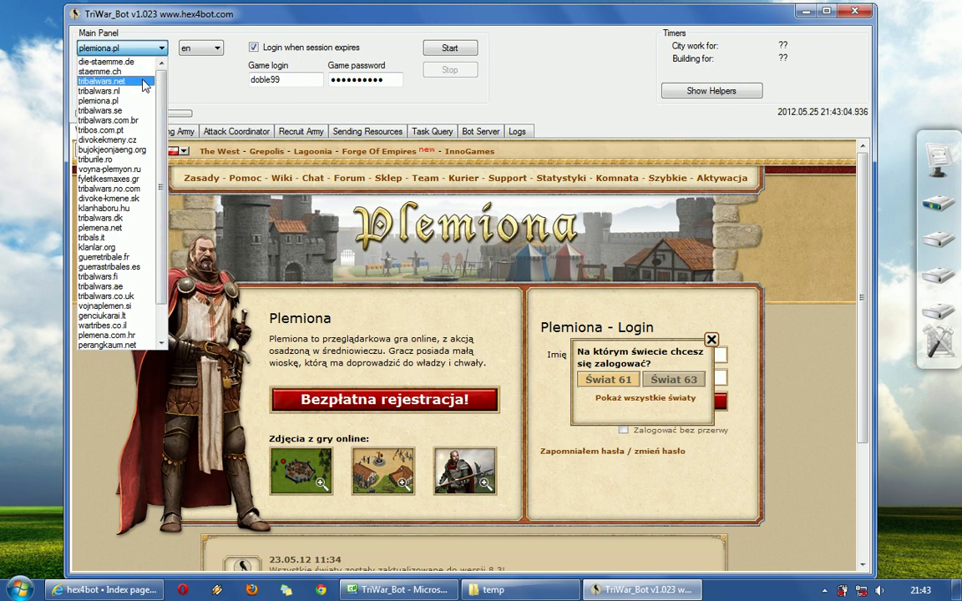
click(102, 81)
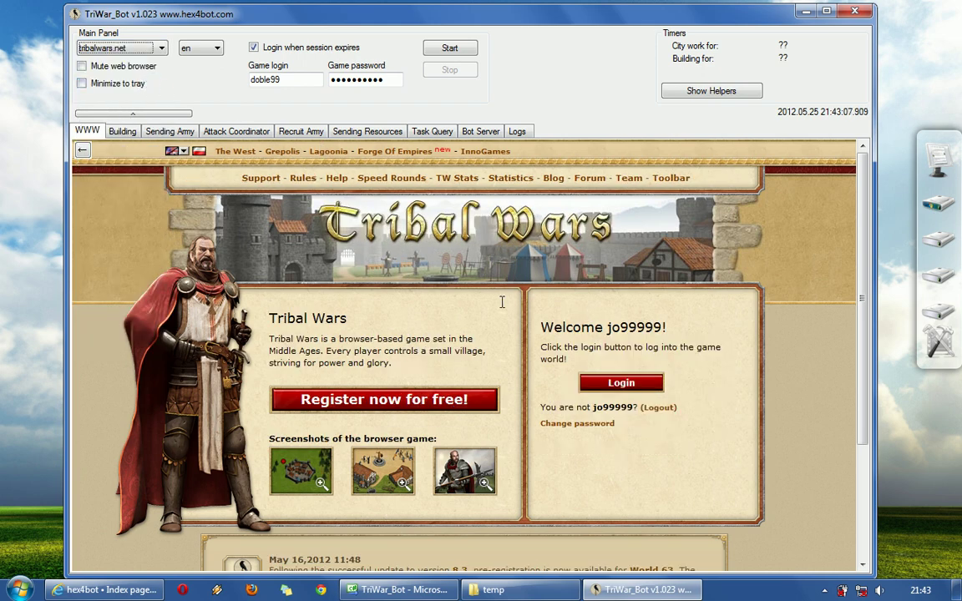
click(132, 48)
click(134, 158)
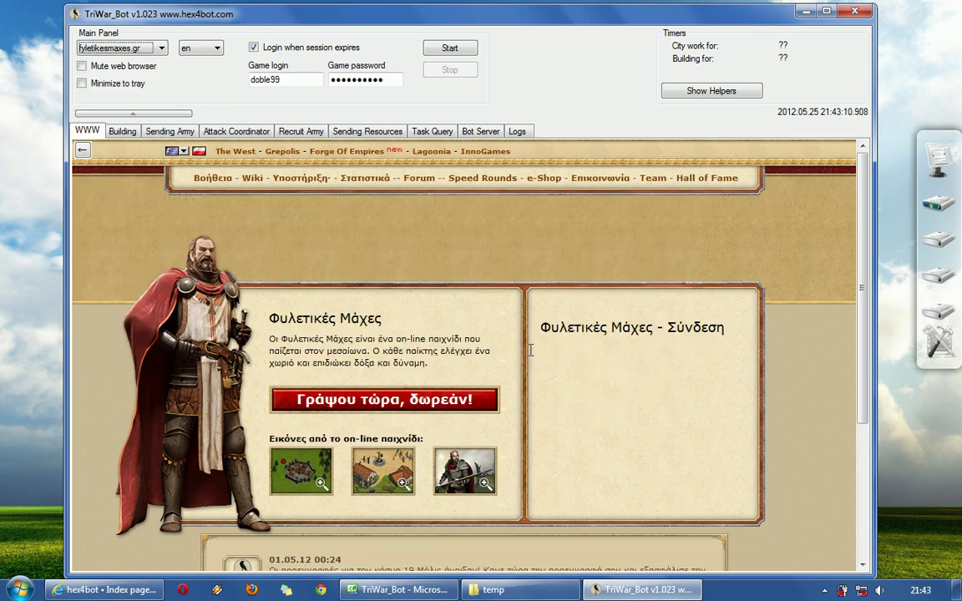
click(161, 47)
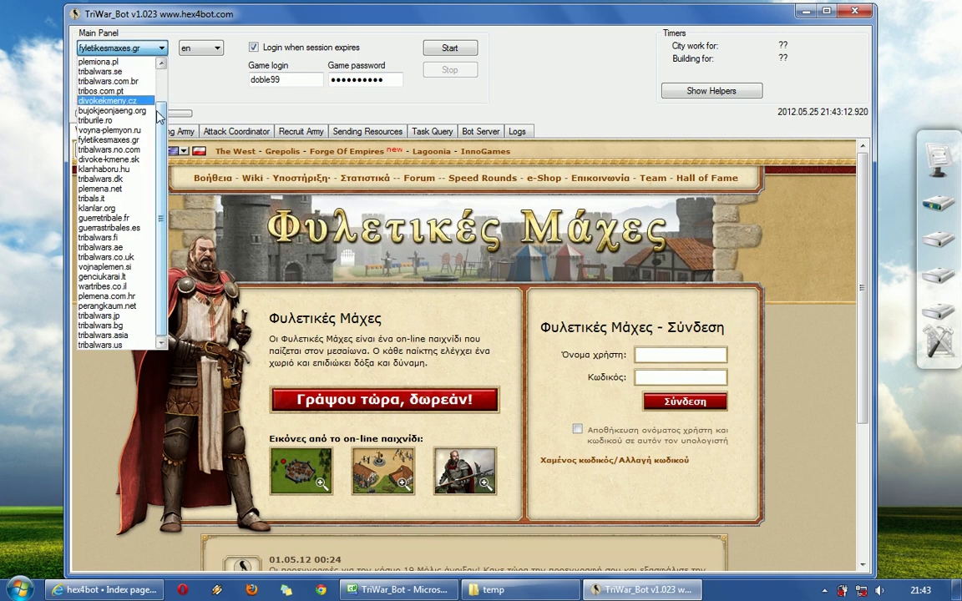
click(161, 62)
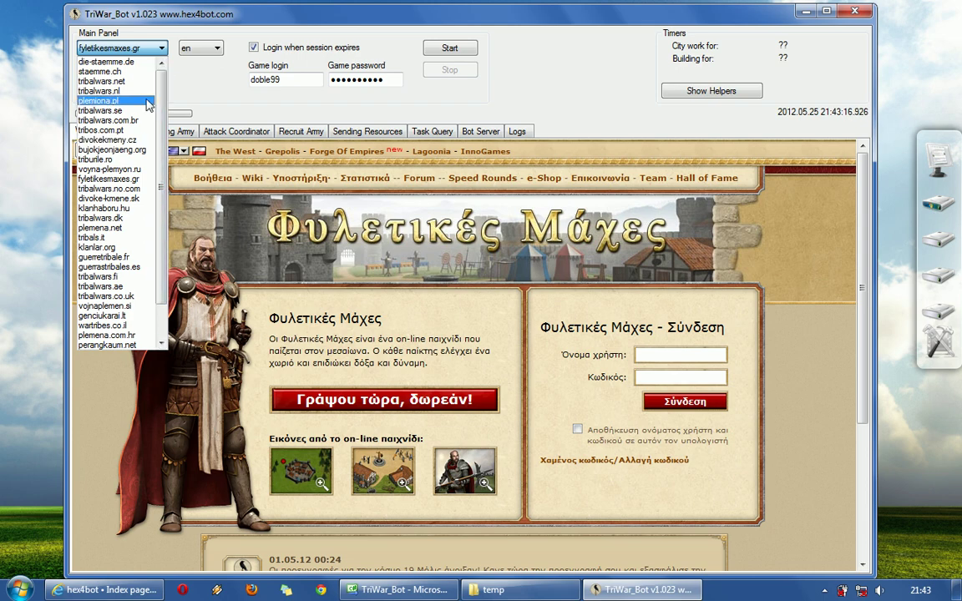
click(149, 103)
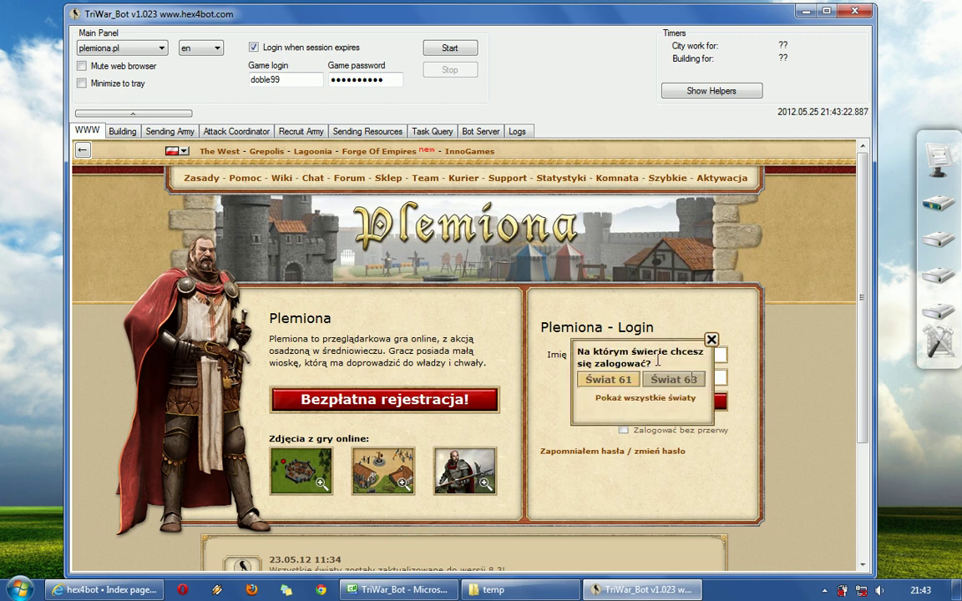
Enter the game world Świat 61 and start the bot.
click(593, 379)
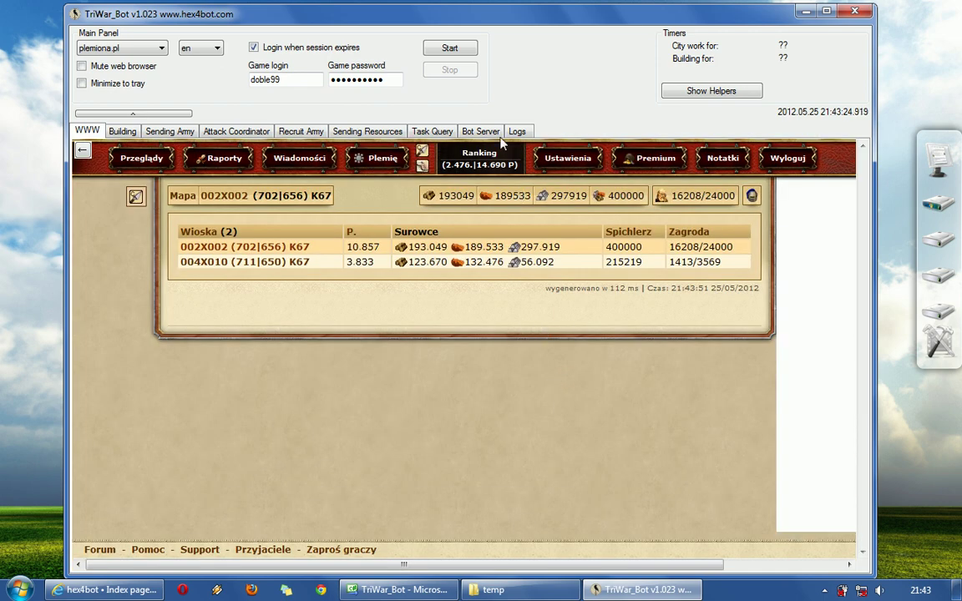
click(449, 48)
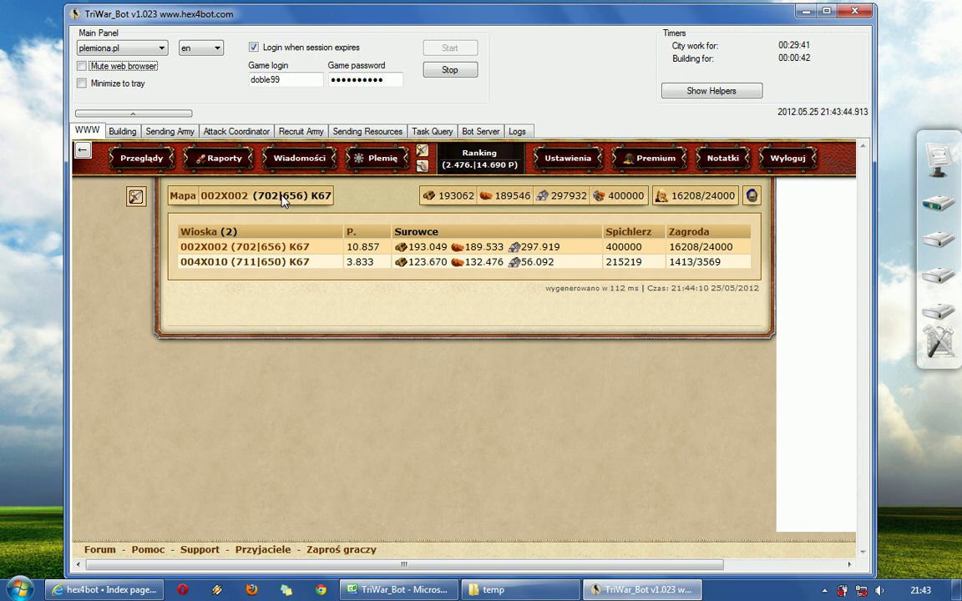
click(121, 83)
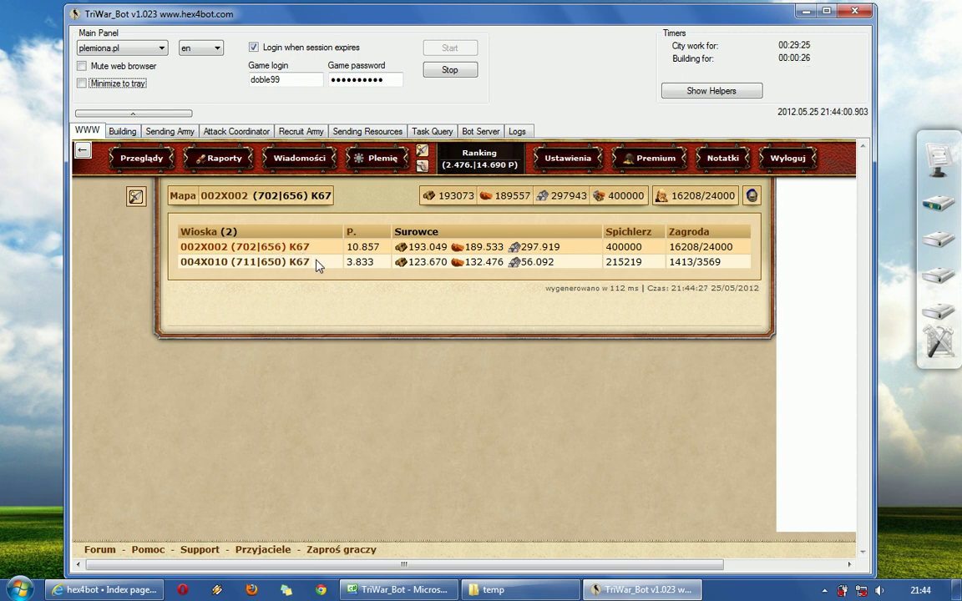
drag(316, 264, 185, 219)
Disable both automatic building and city work in the building settings.
click(121, 131)
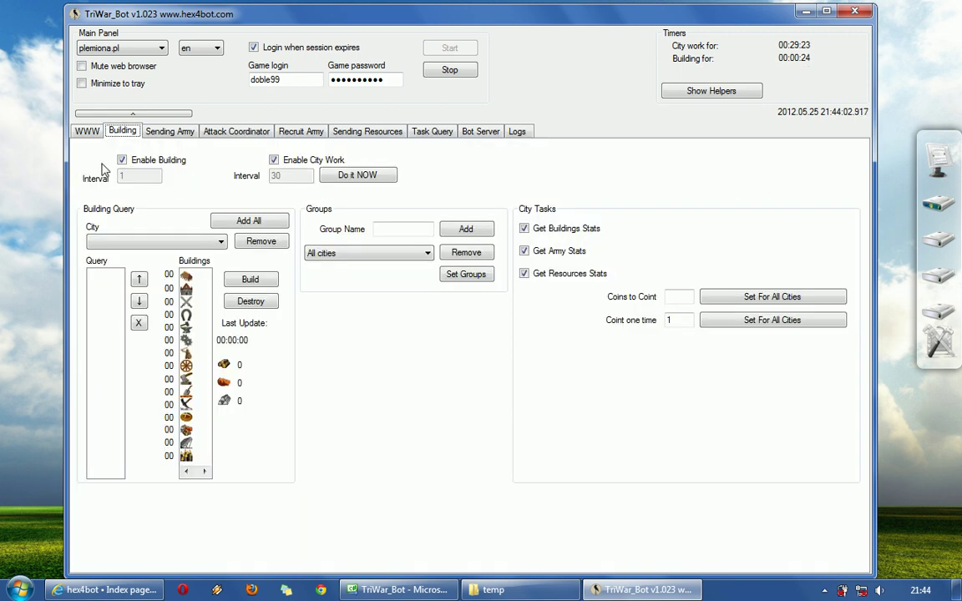
click(123, 160)
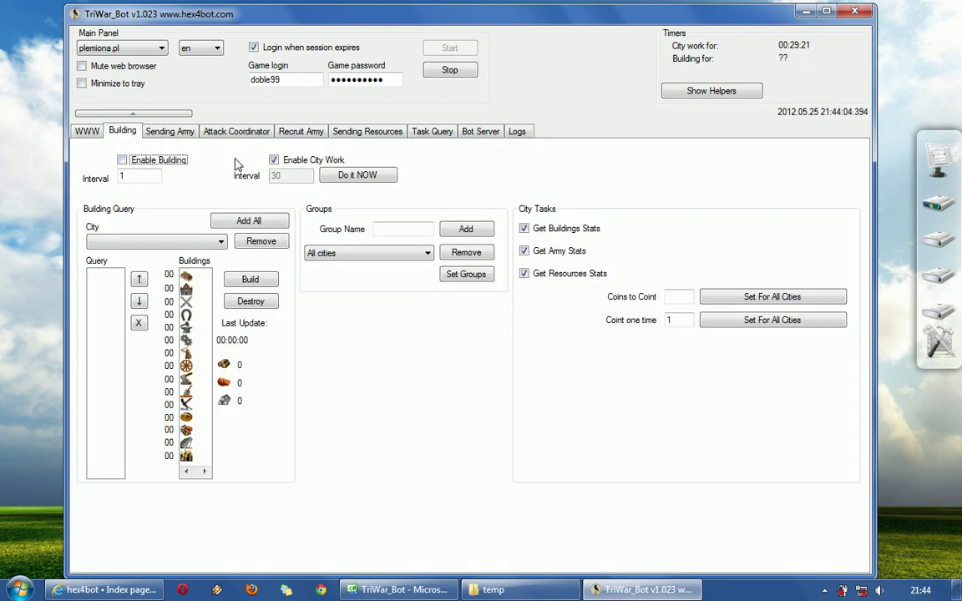
click(313, 163)
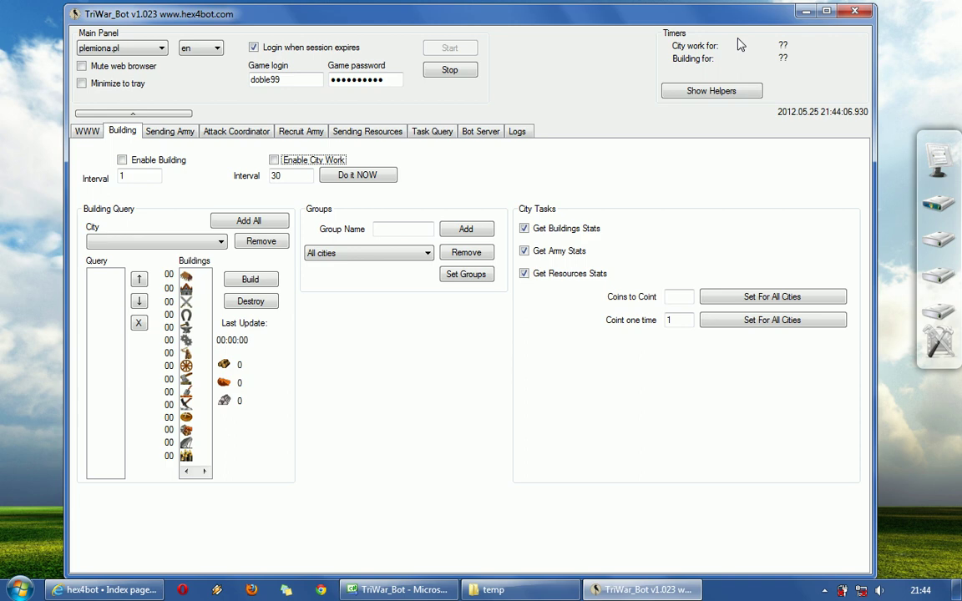
Add all villages from the game's village overview to the building query's city list.
click(215, 241)
click(88, 134)
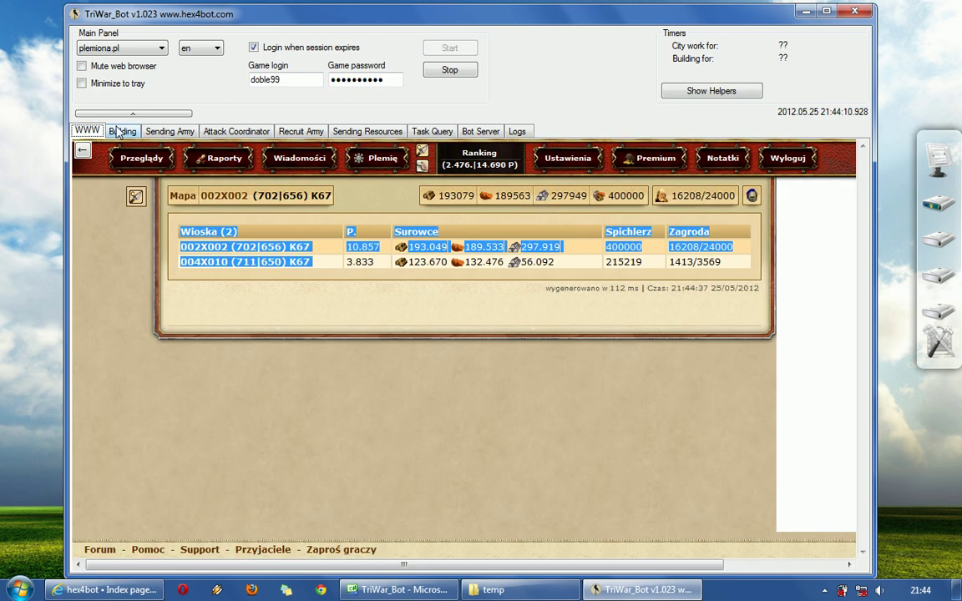
click(122, 132)
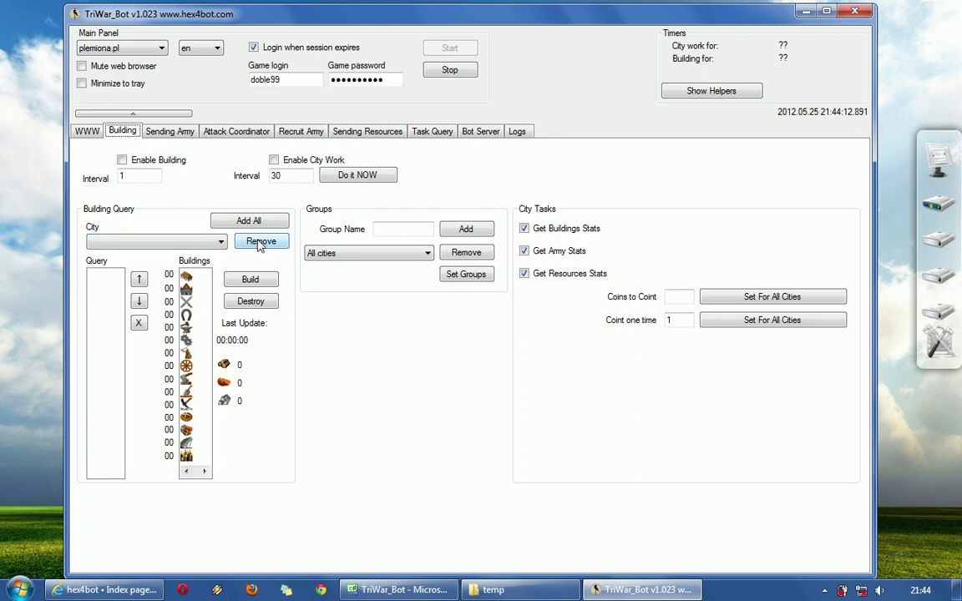
click(248, 221)
click(172, 241)
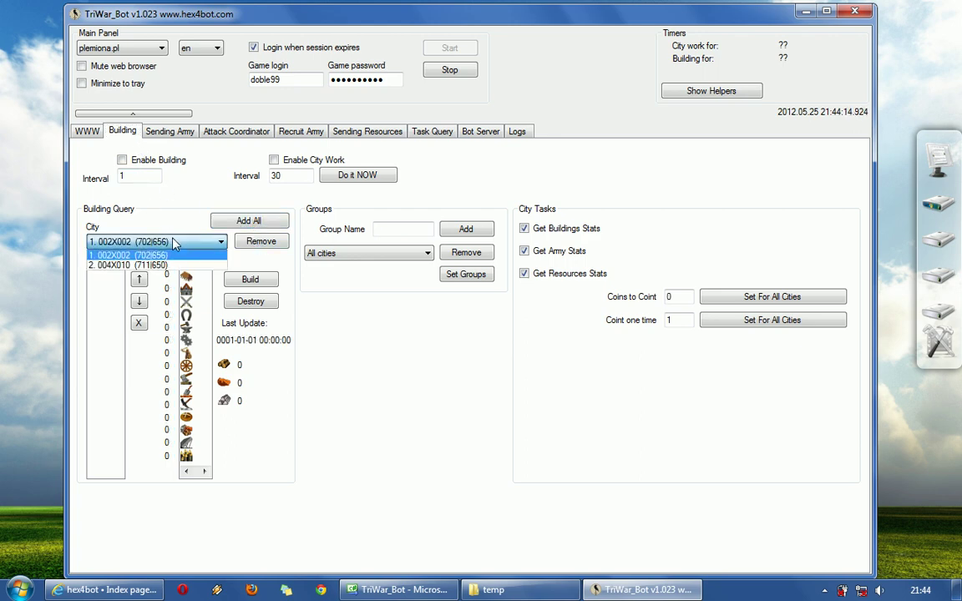
click(167, 242)
click(167, 242)
click(162, 248)
Reload the village overview on the game page and compare its villages with the building query's city list.
click(87, 130)
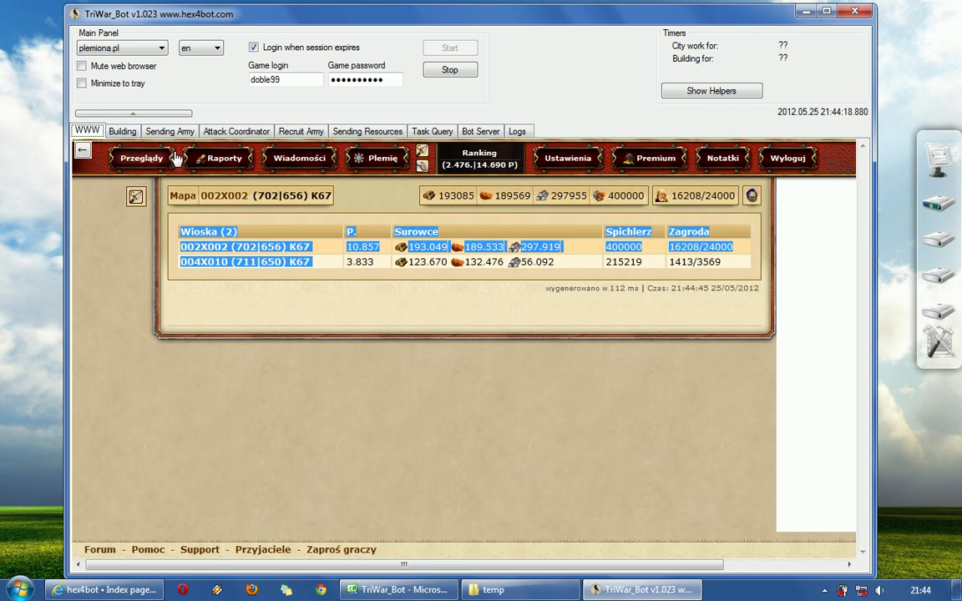
click(272, 228)
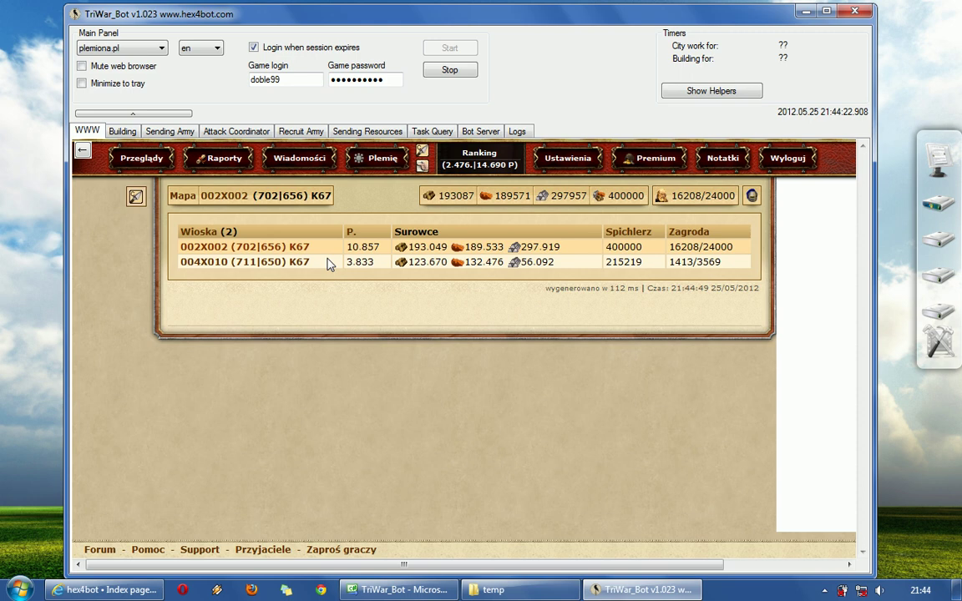
click(155, 165)
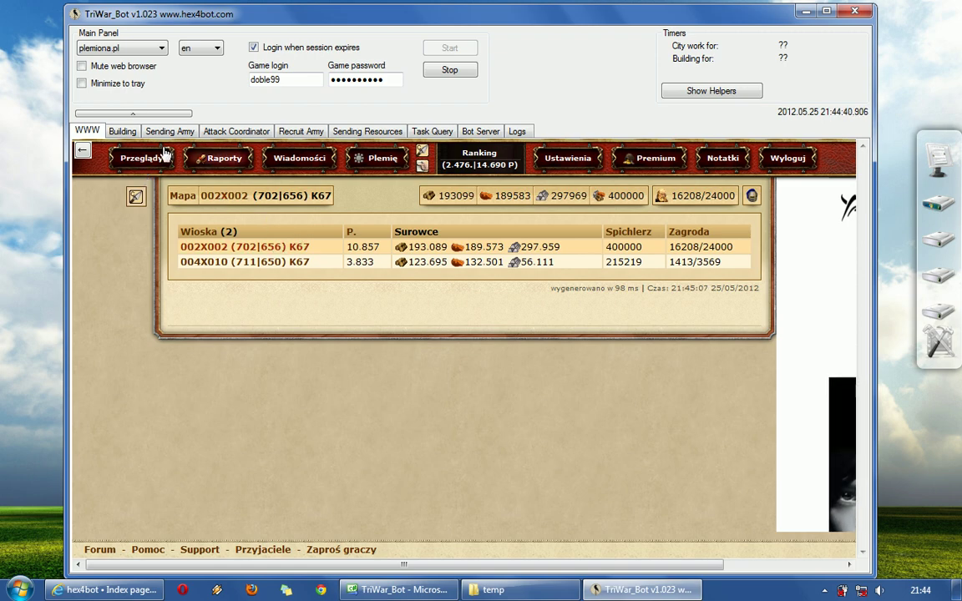
click(122, 131)
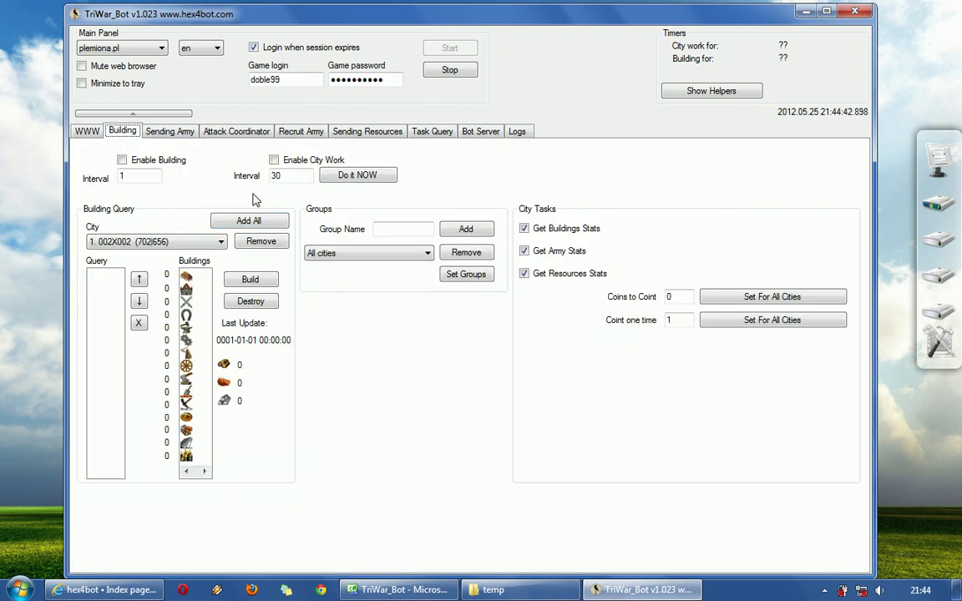
click(88, 127)
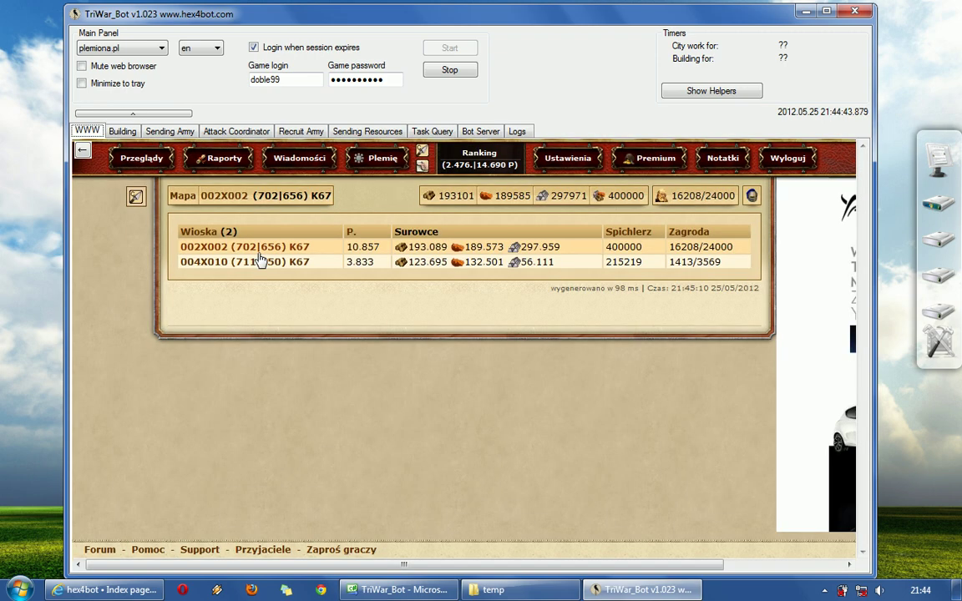
click(120, 131)
click(204, 244)
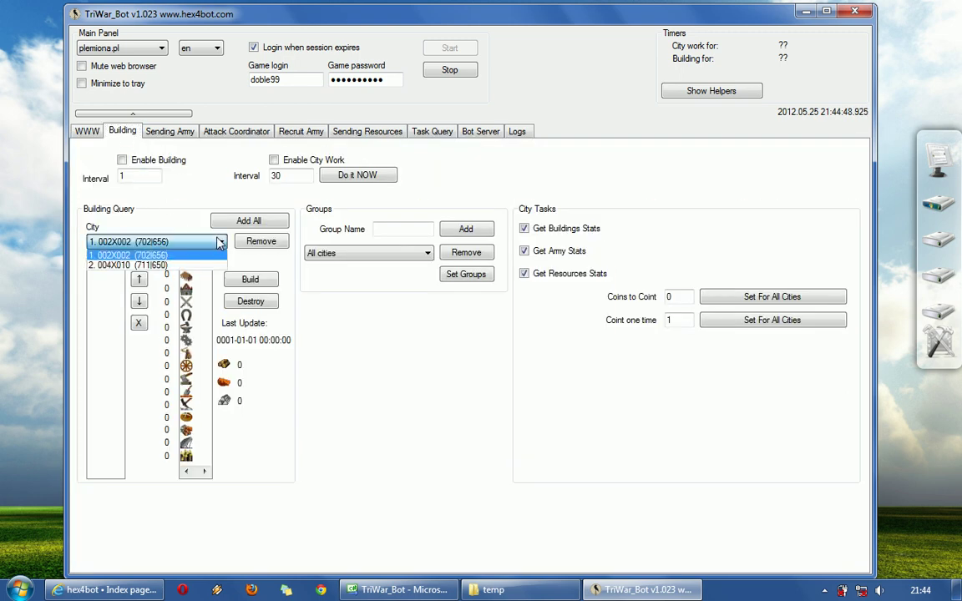
click(163, 257)
click(159, 242)
click(177, 242)
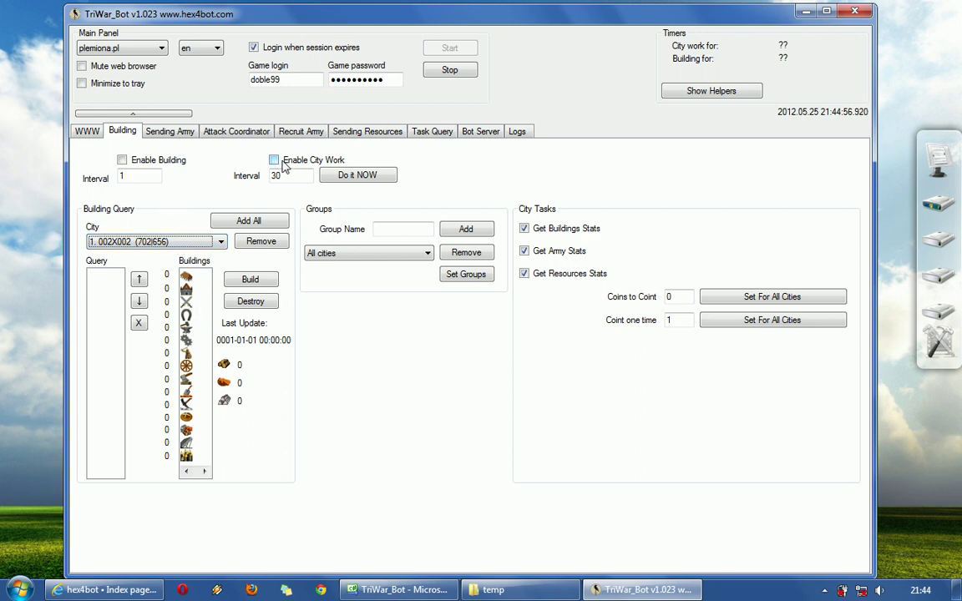
Enable city work and run it immediately to fetch the cities' building, army and resource stats.
click(273, 160)
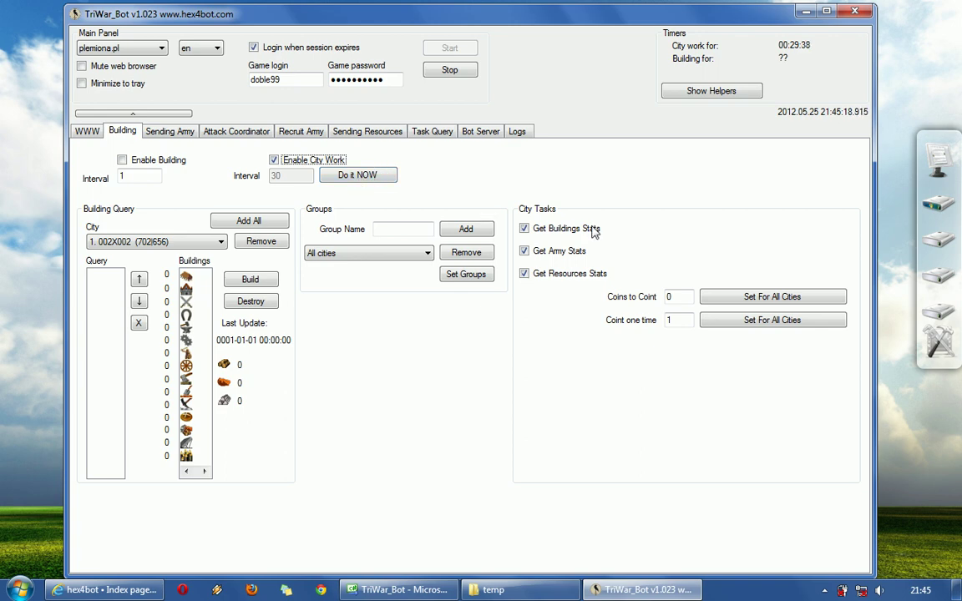
click(338, 178)
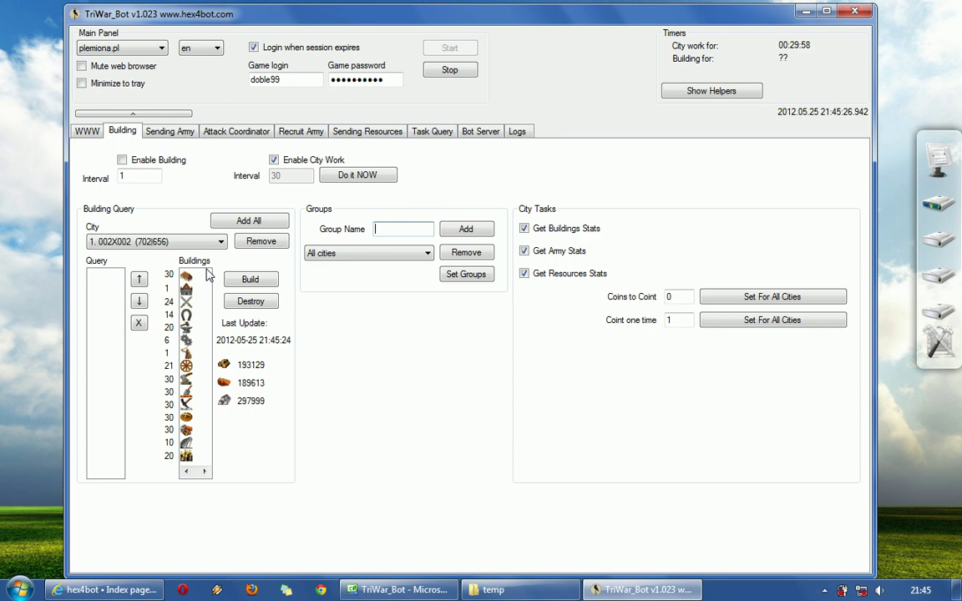
Review the fetched building levels and resources of cities 004X010 and 002X002, and check the city work entries in the logs.
click(190, 243)
click(177, 265)
click(189, 243)
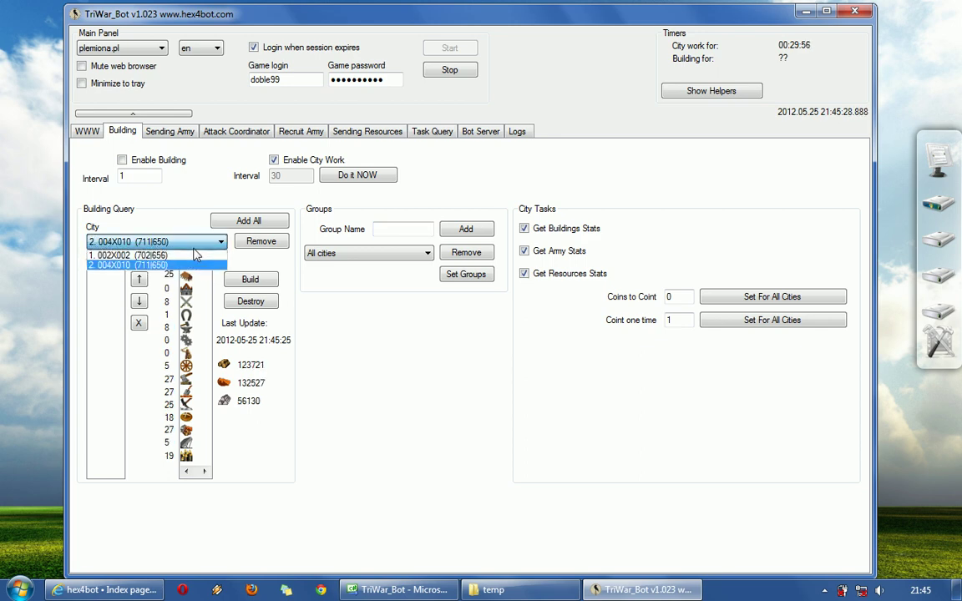
click(195, 254)
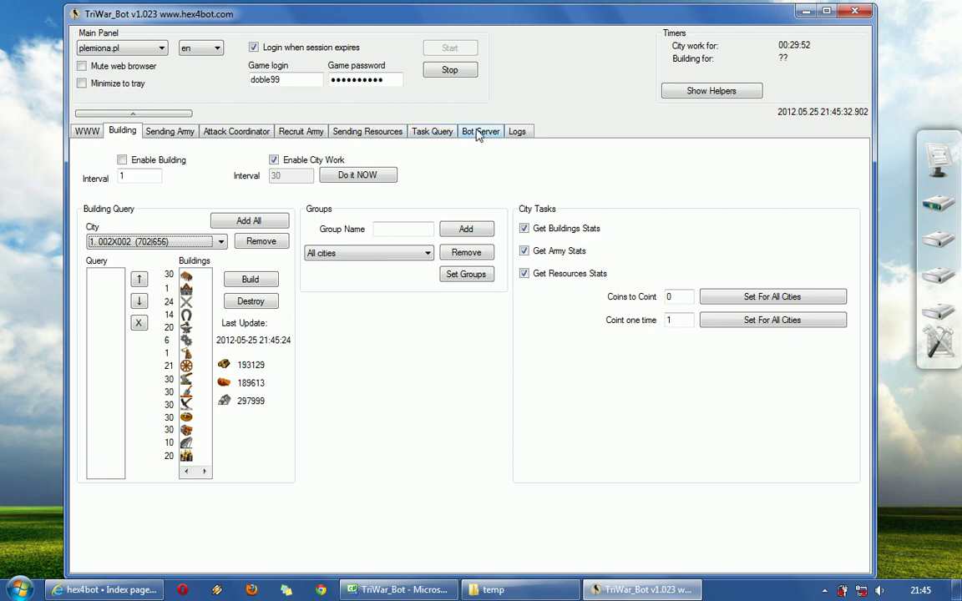
click(515, 133)
drag(221, 167, 152, 166)
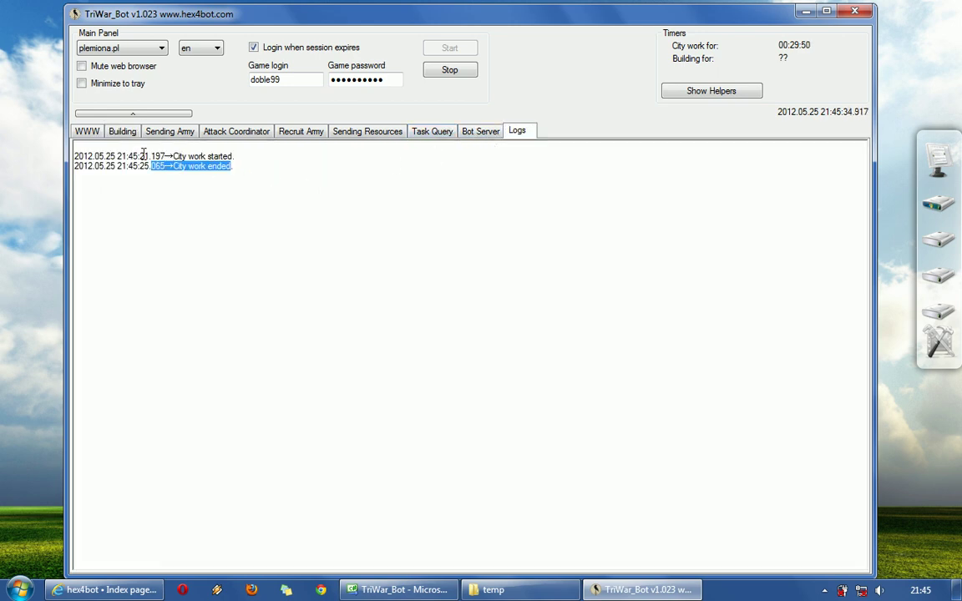
Choose city 002X002 as source and 004X010 as destination for sending resources, and check the resources of both cities.
click(118, 155)
click(122, 135)
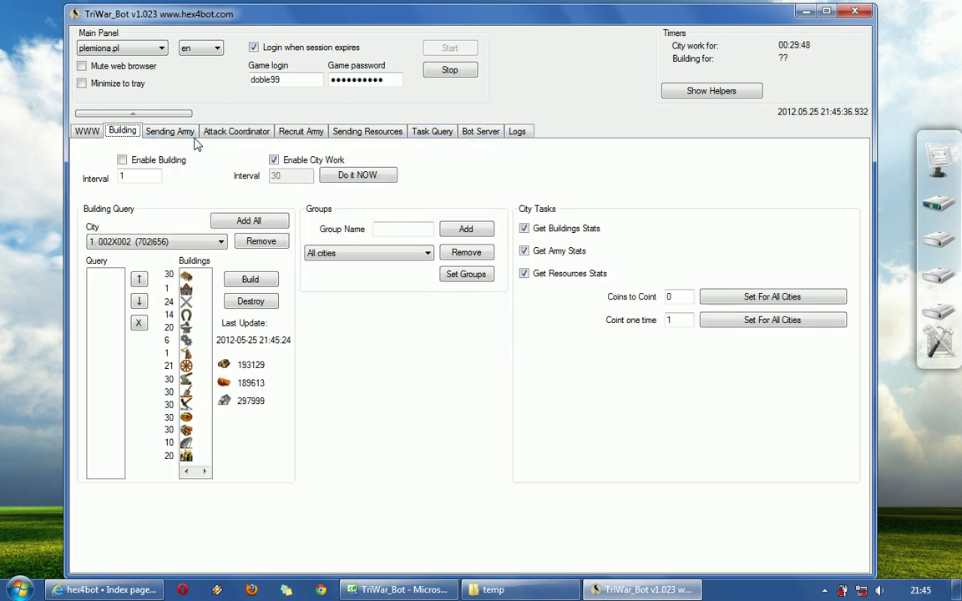
click(332, 128)
click(447, 183)
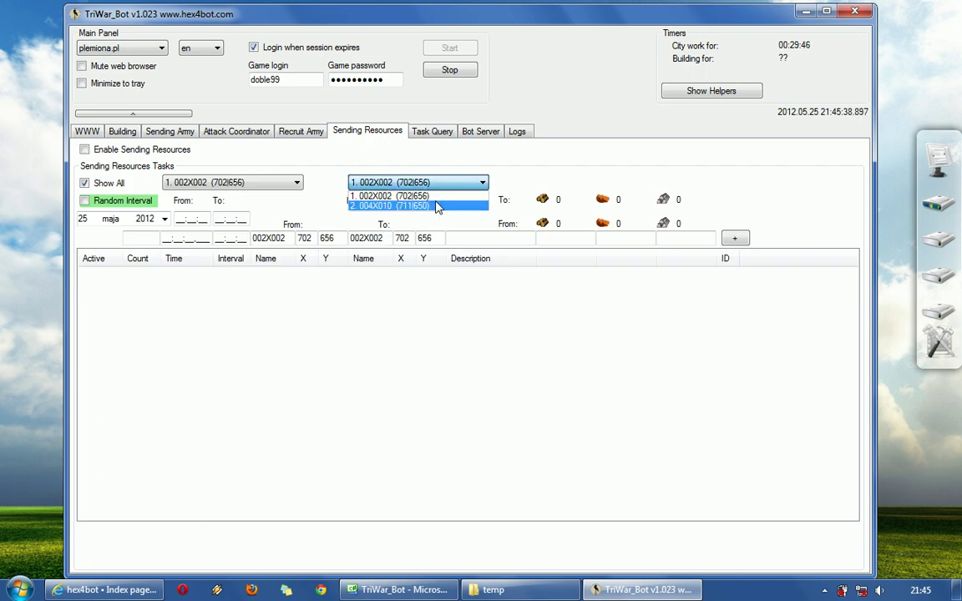
click(433, 204)
click(262, 182)
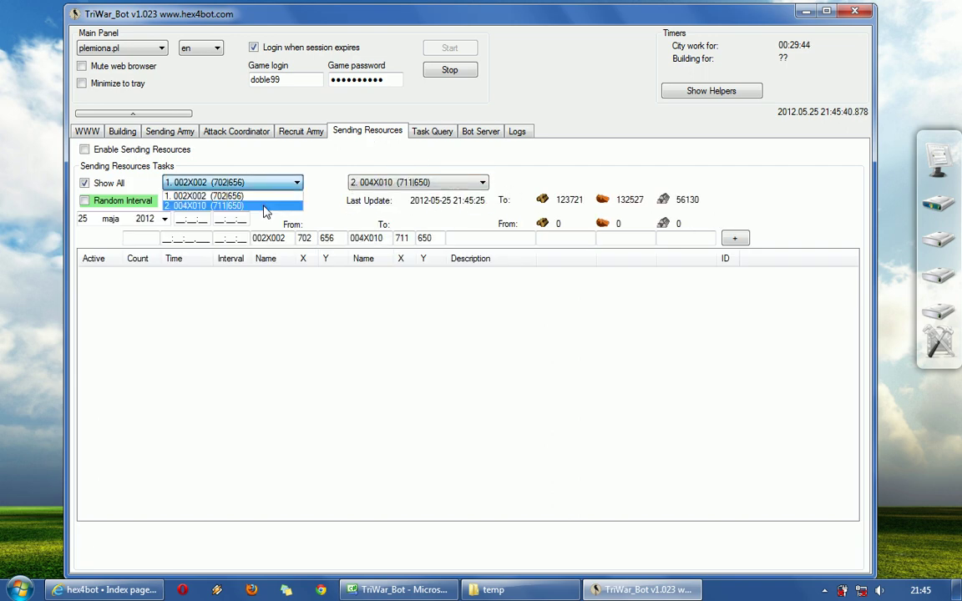
click(242, 201)
click(269, 187)
click(272, 193)
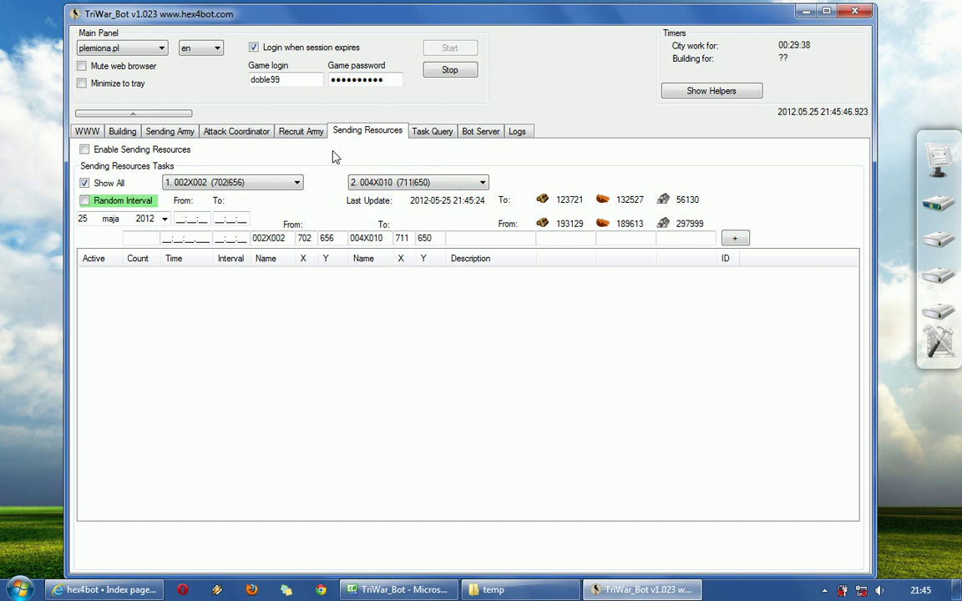
Enable automatic building with the interval of 1.
click(88, 131)
click(122, 132)
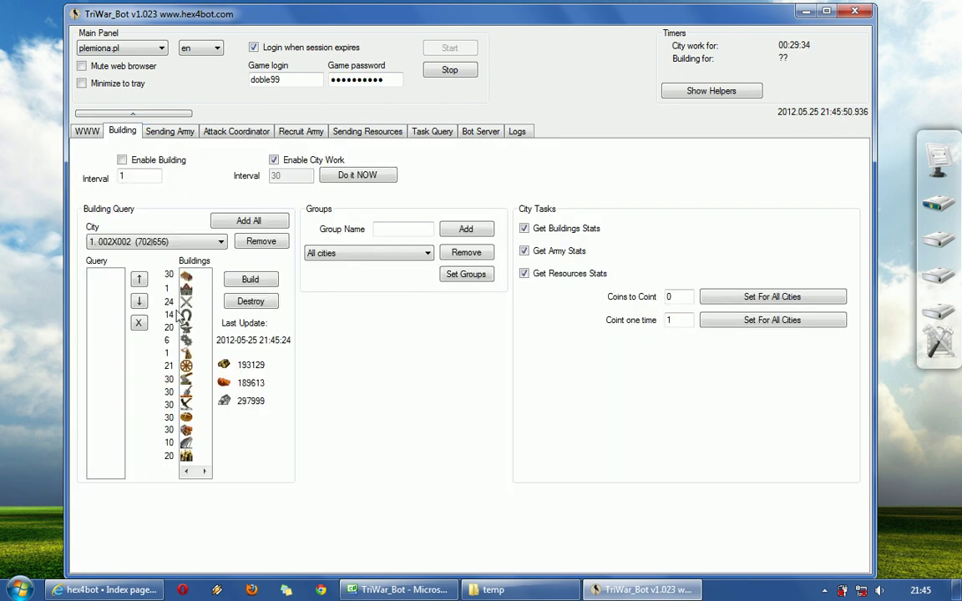
click(151, 242)
click(149, 246)
click(121, 160)
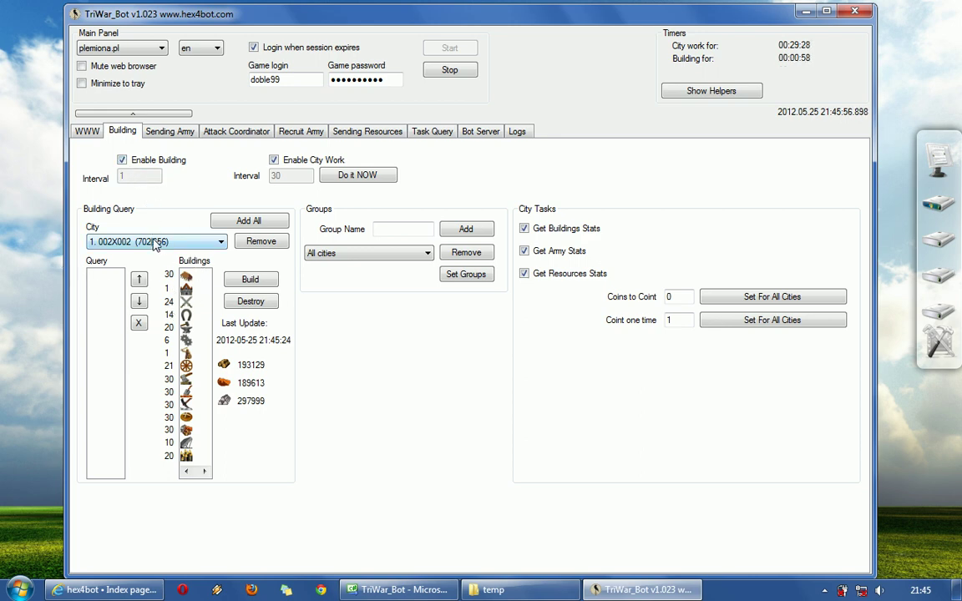
Add two market upgrades to the building query of city 002X002.
click(127, 242)
click(125, 254)
click(146, 244)
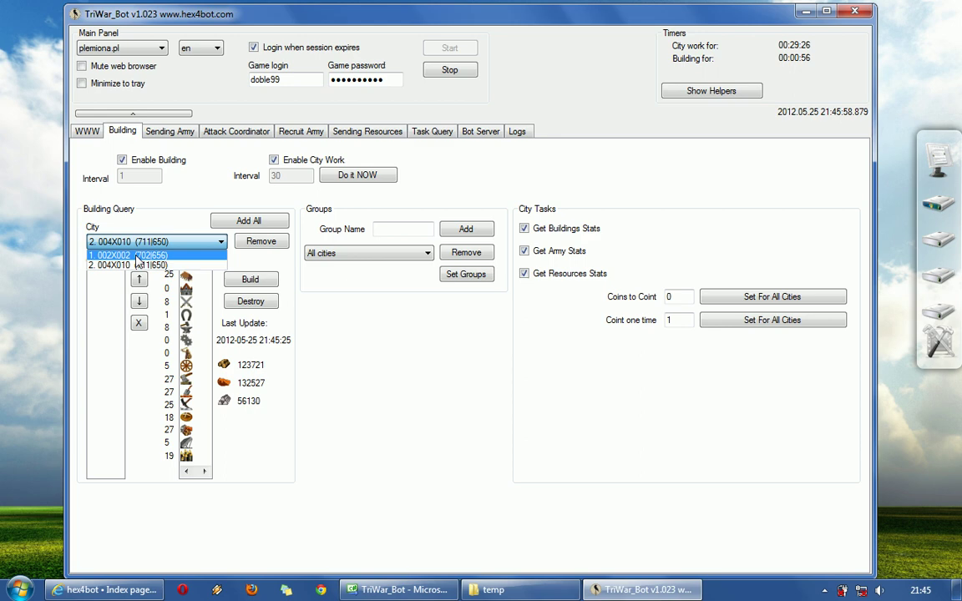
click(144, 251)
click(187, 366)
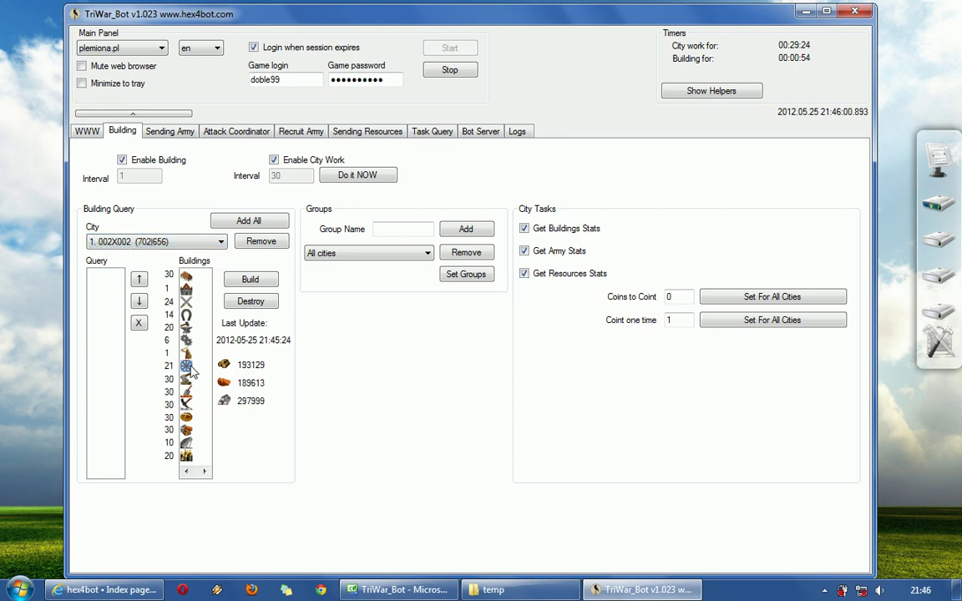
click(249, 279)
click(250, 279)
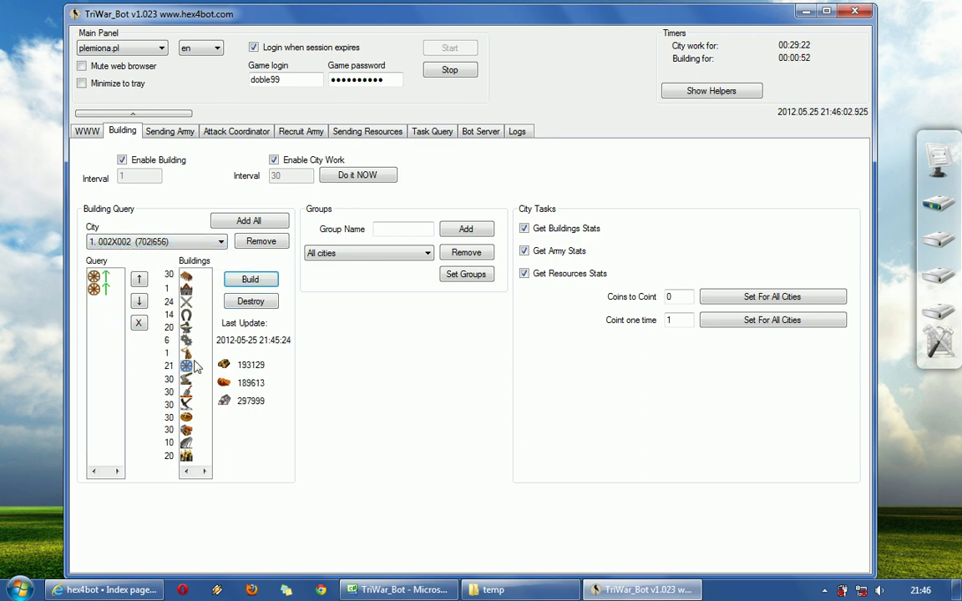
Cancel the running market (Rynek) level 22 construction order in the town hall of village 002X002 on the game page.
click(89, 129)
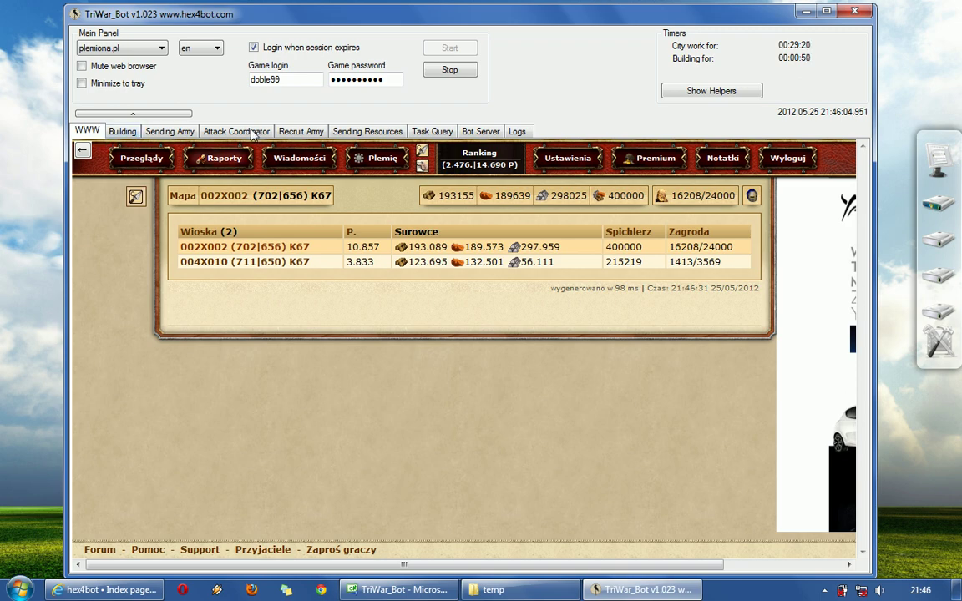
click(124, 133)
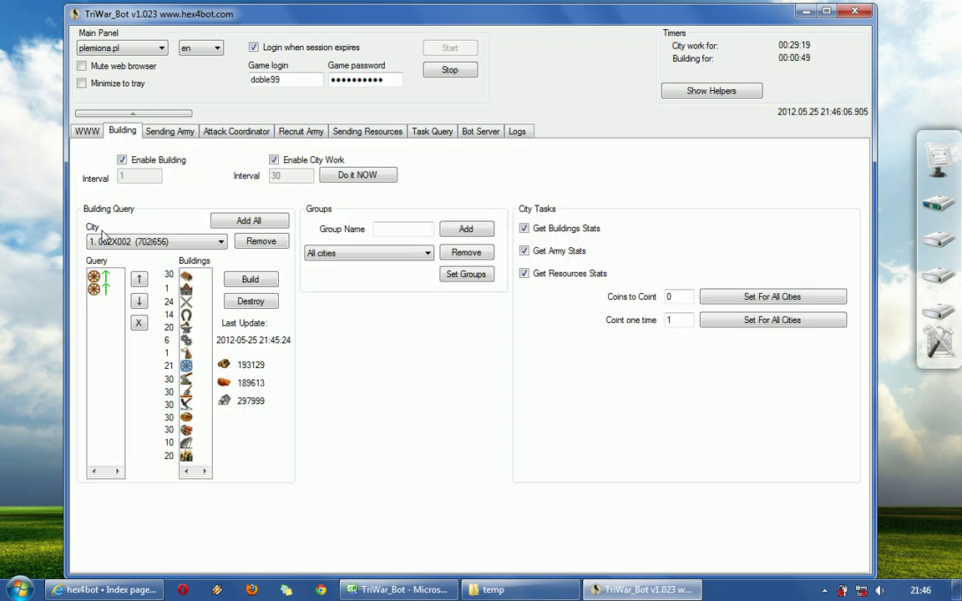
click(88, 132)
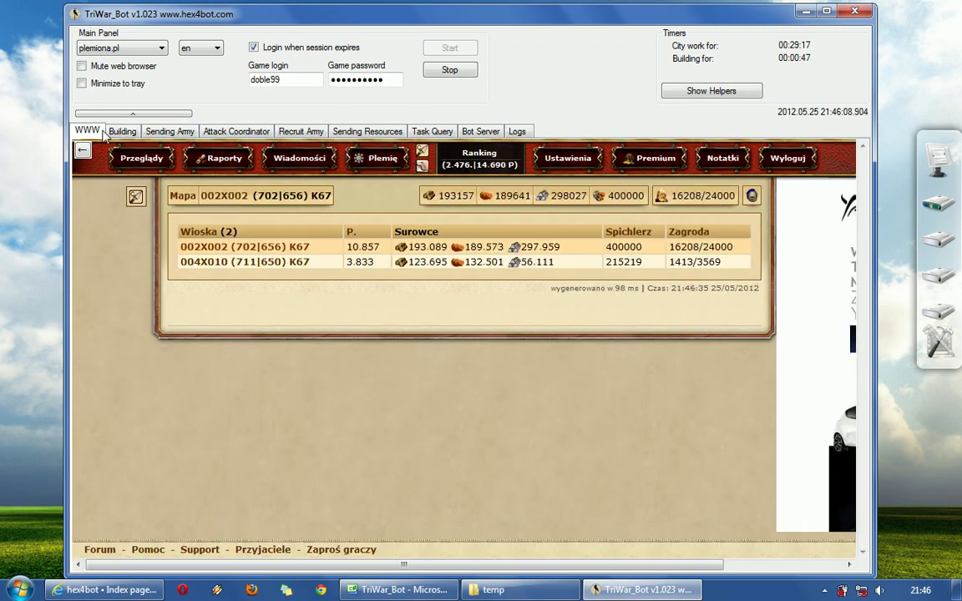
click(265, 247)
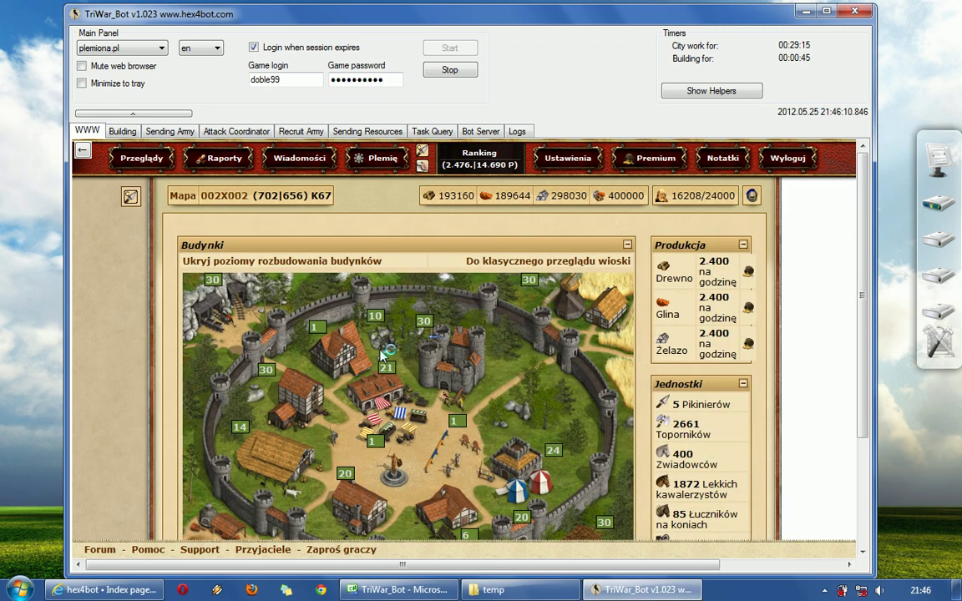
click(386, 329)
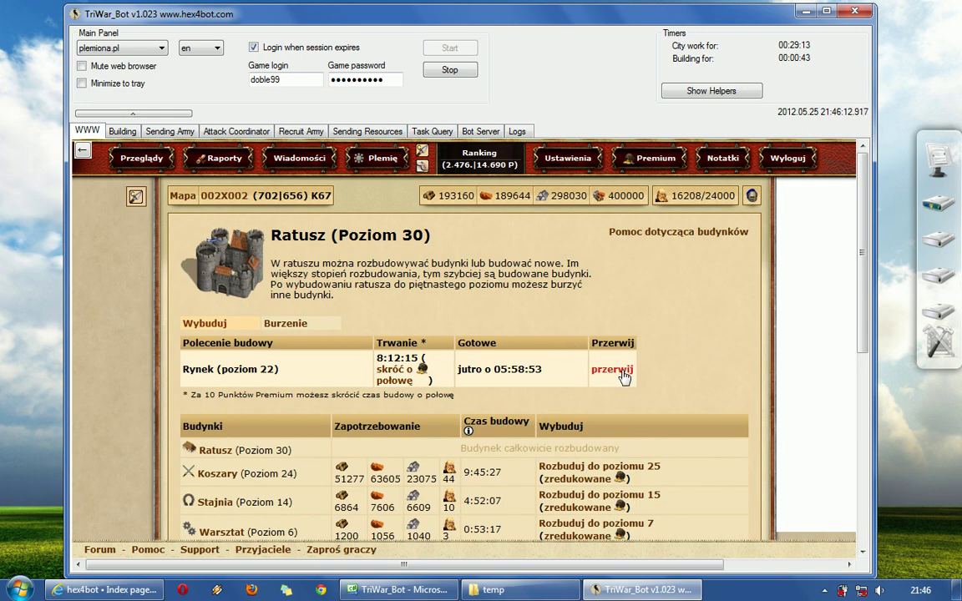
click(618, 369)
click(509, 346)
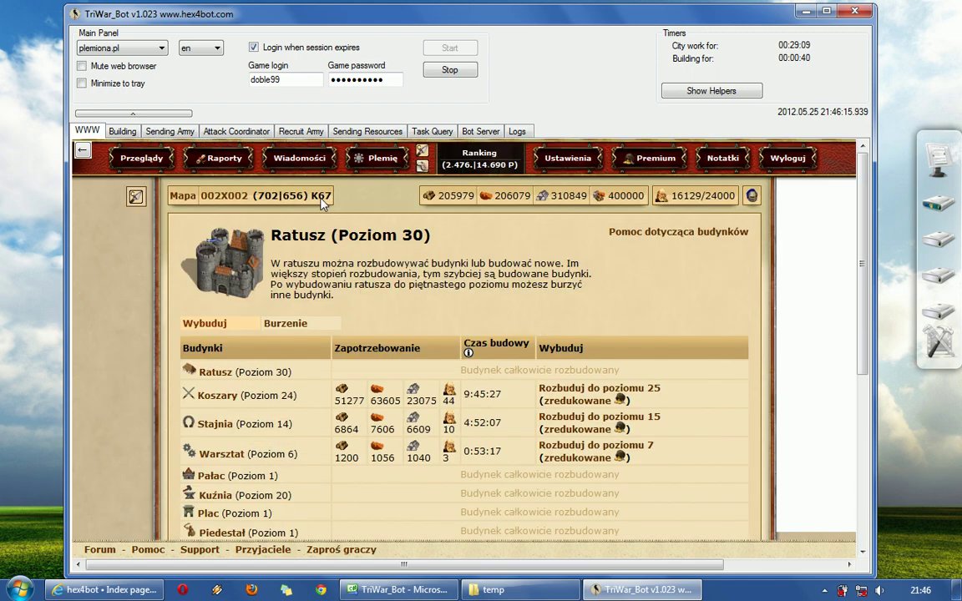
Check city 002X002's building query after the building run and examine the market upgrade entries in the logs.
click(518, 132)
click(87, 130)
click(120, 130)
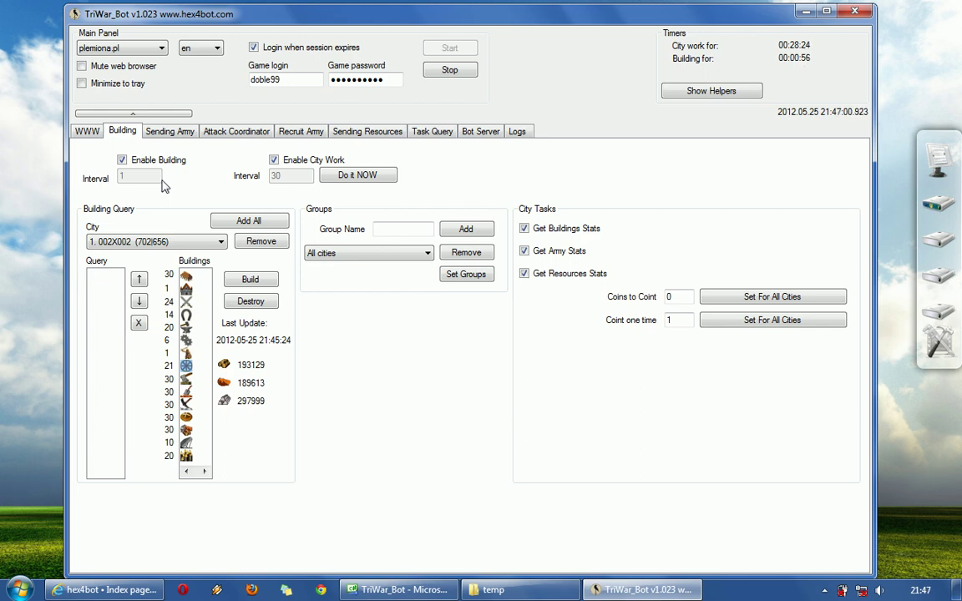
click(154, 242)
click(147, 253)
click(515, 134)
drag(204, 177, 152, 186)
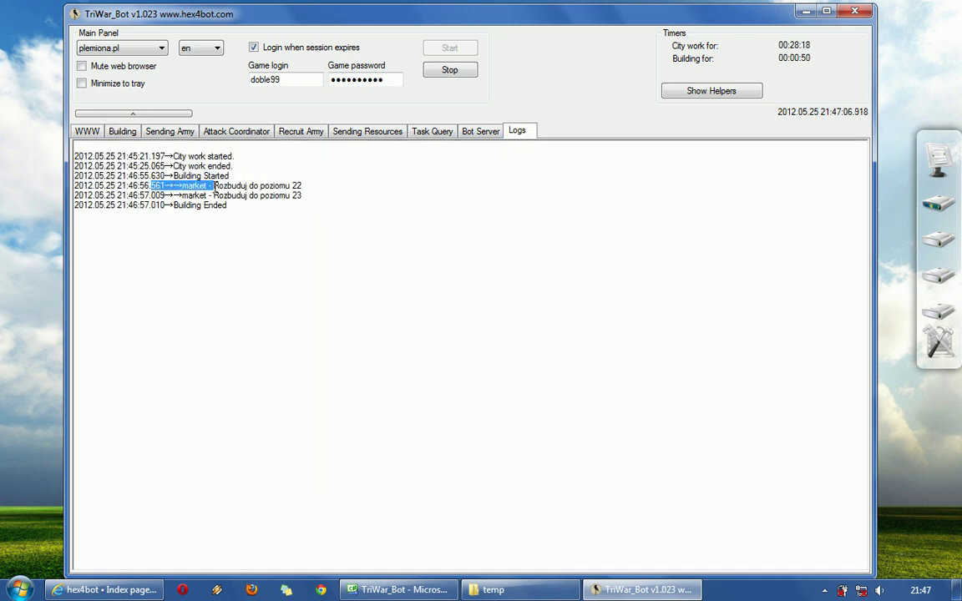
drag(214, 185, 307, 188)
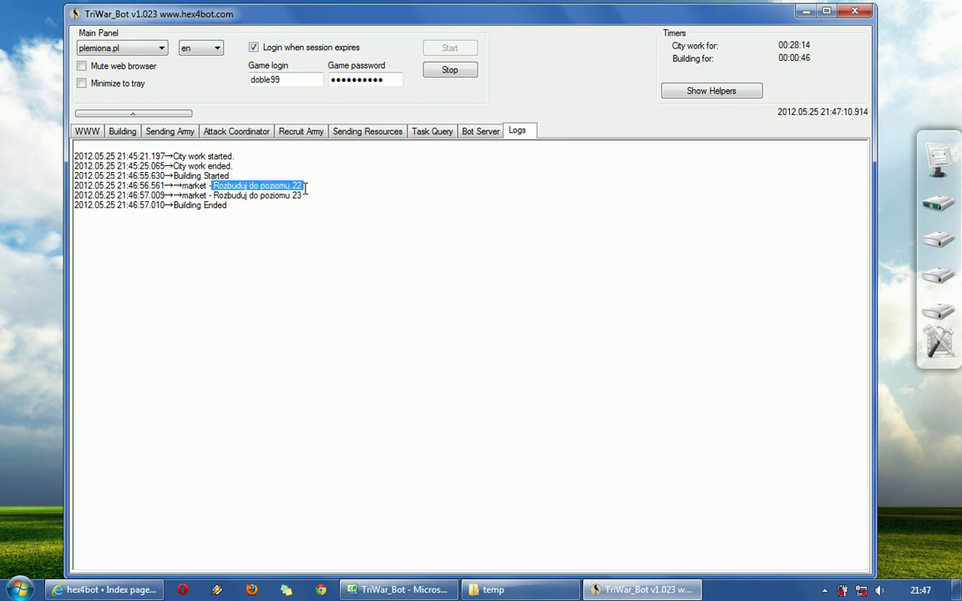
Review the construction orders in village 002X002's town hall and cancel the market (Rynek) level 23 order.
click(86, 131)
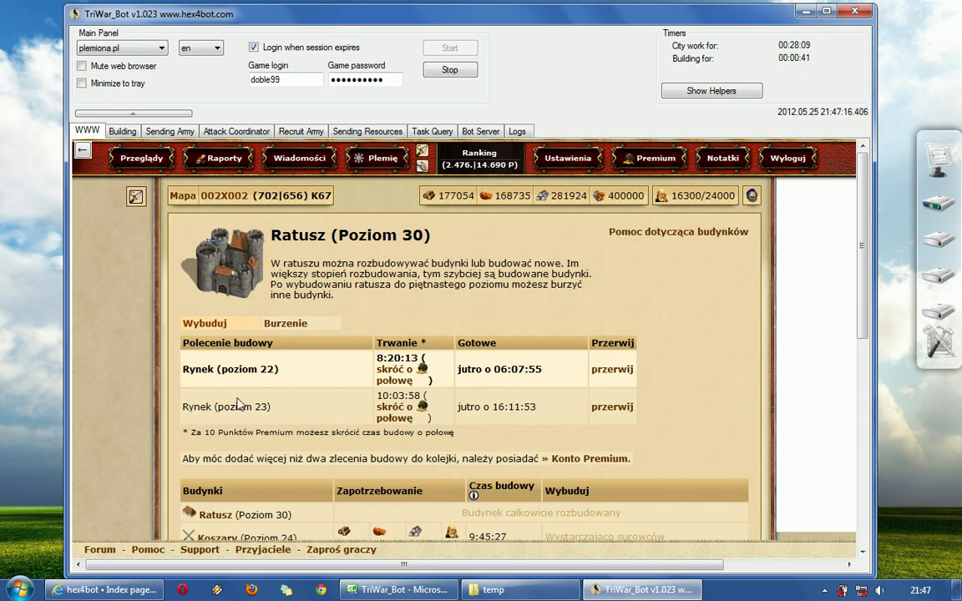
drag(241, 406, 184, 338)
click(659, 407)
scroll(704, 412, down, 2)
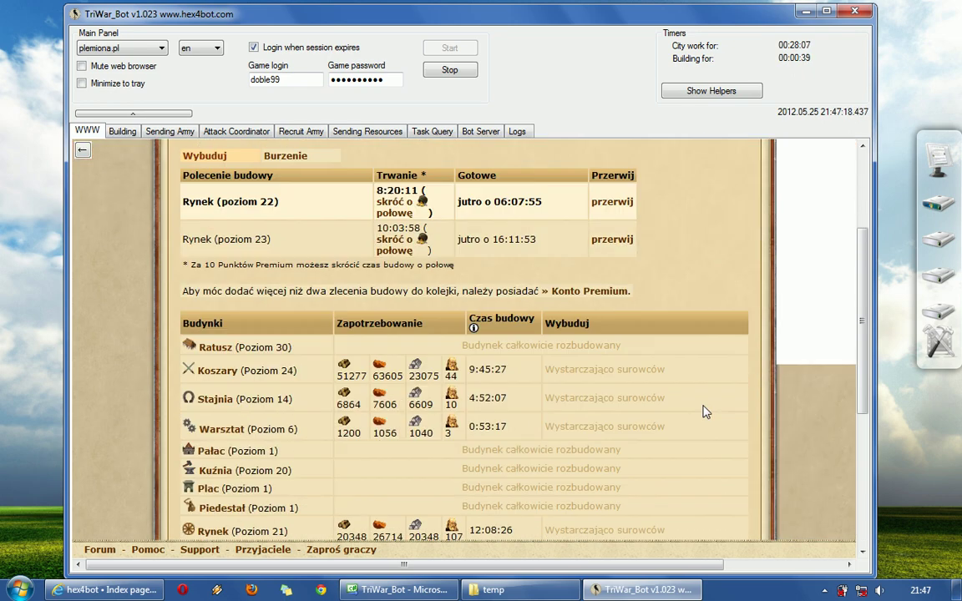
click(612, 239)
click(507, 346)
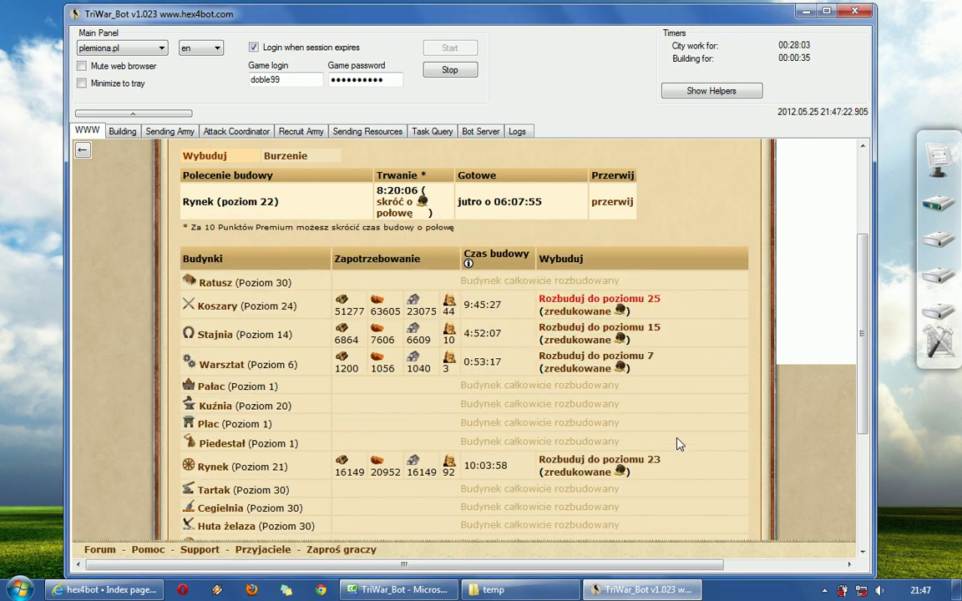
Compare the market's upgrade link text in the town hall with the market entries in the logs.
drag(673, 460, 539, 461)
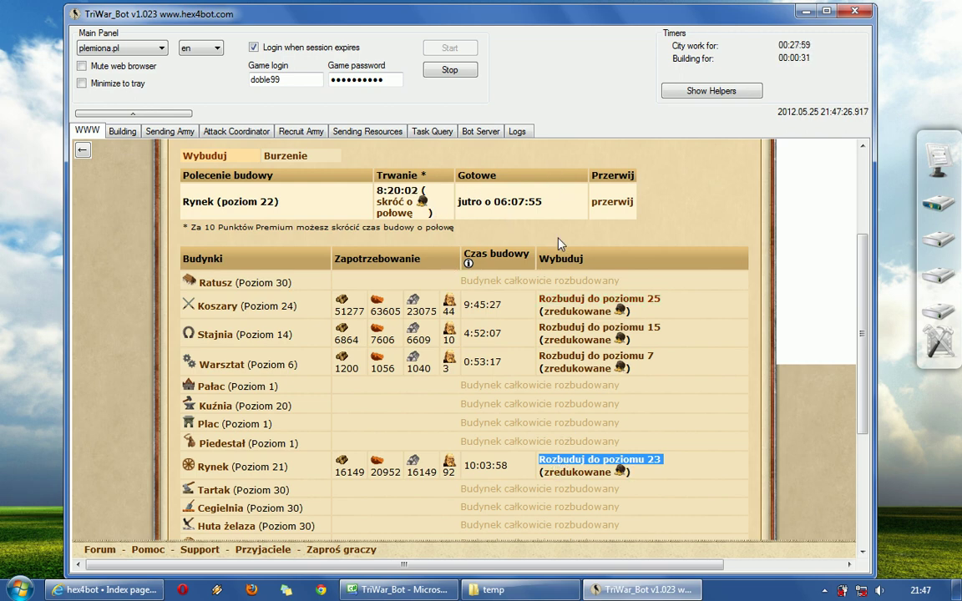
click(517, 134)
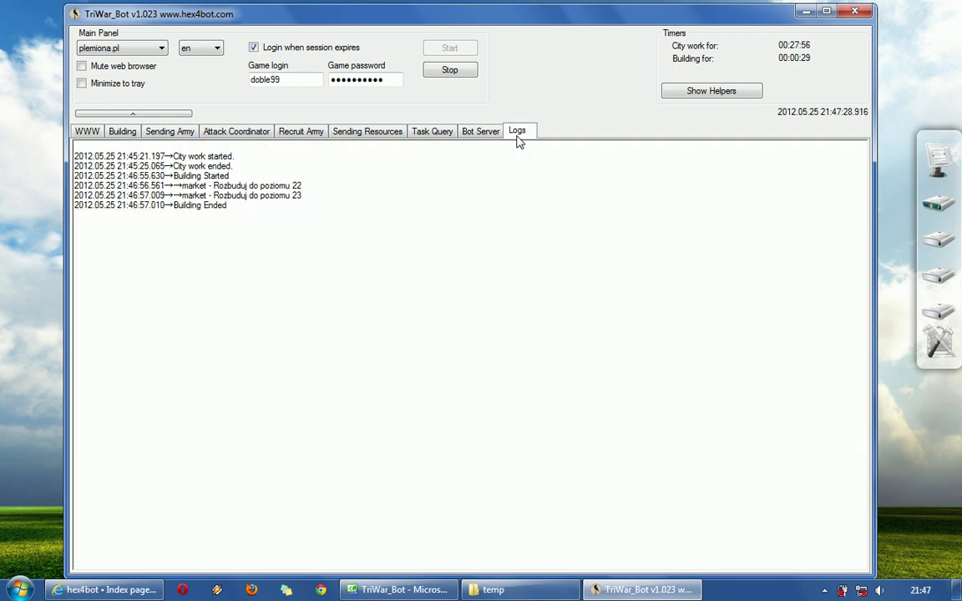
drag(302, 185, 240, 187)
click(388, 204)
click(88, 130)
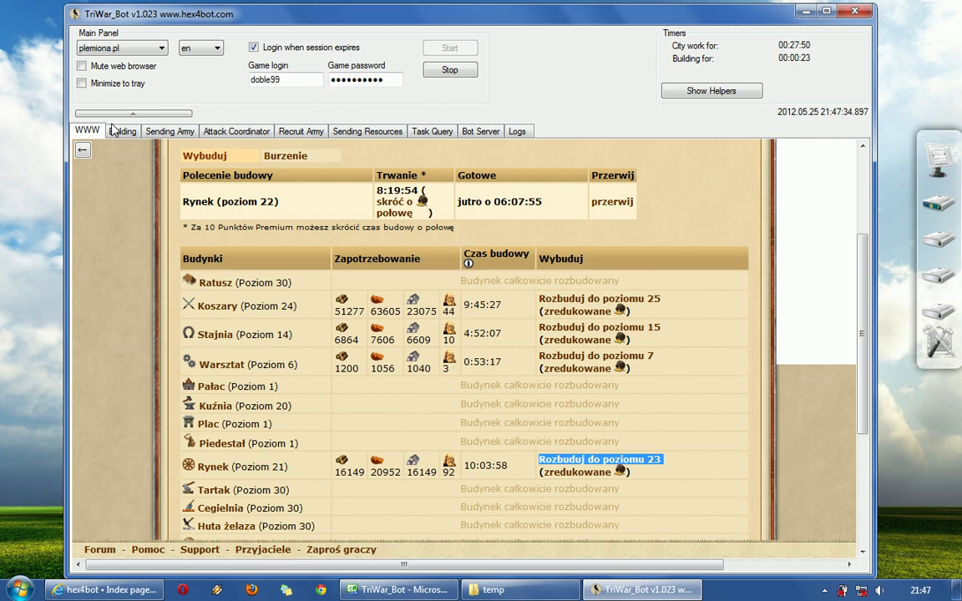
Queue two more market upgrades in the building query for city 002X002.
click(122, 131)
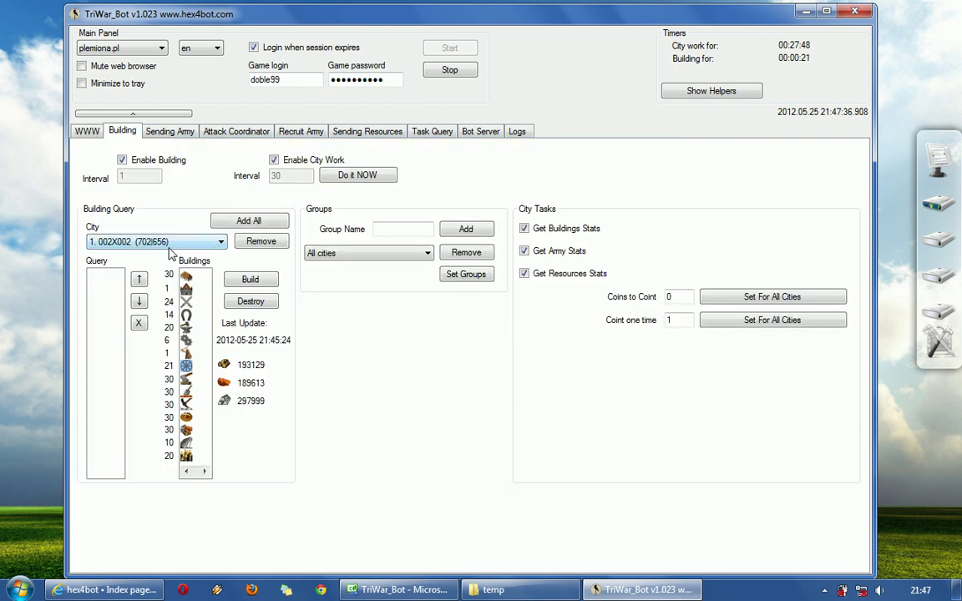
click(167, 243)
click(157, 228)
click(188, 243)
click(189, 244)
click(189, 242)
click(189, 242)
click(253, 282)
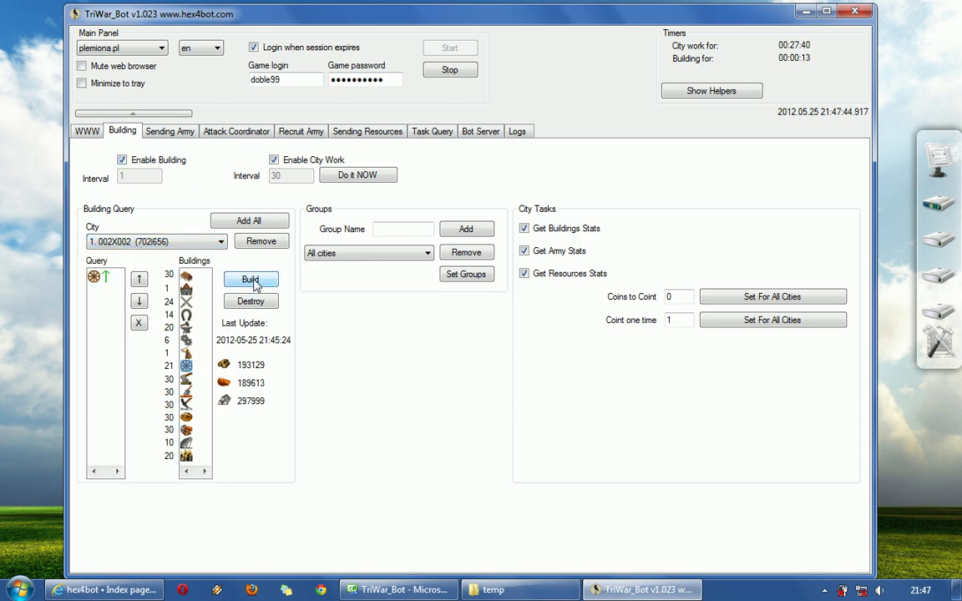
click(254, 282)
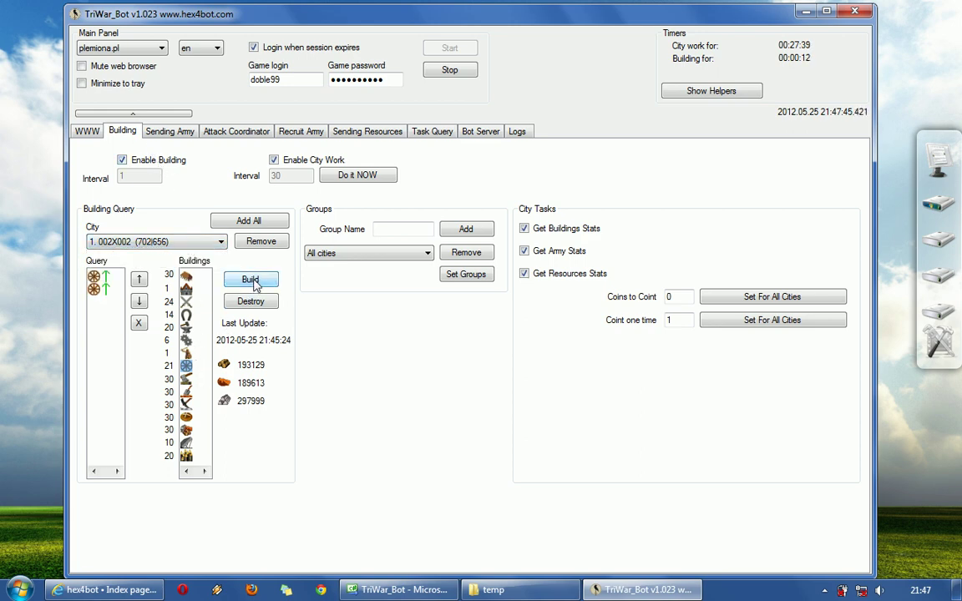
Check the town hall's current construction order, and add two barracks upgrades behind the market upgrades in city 002X002's building query.
click(88, 133)
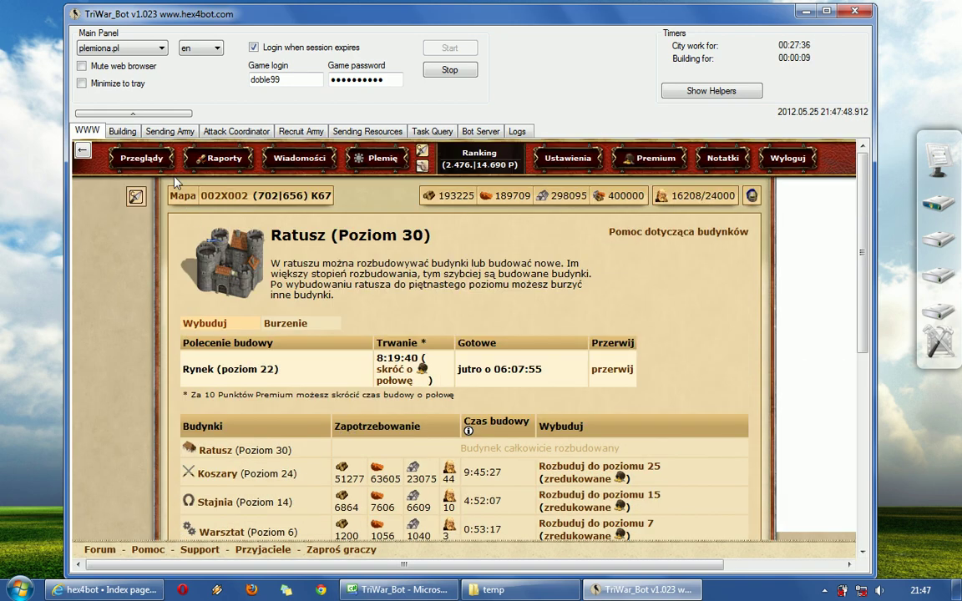
click(123, 133)
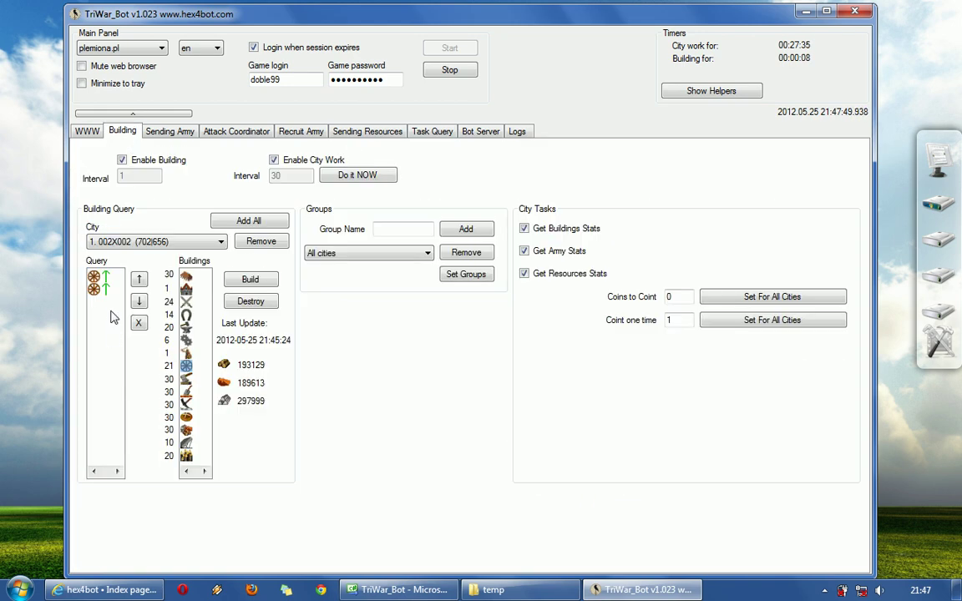
click(186, 301)
click(250, 280)
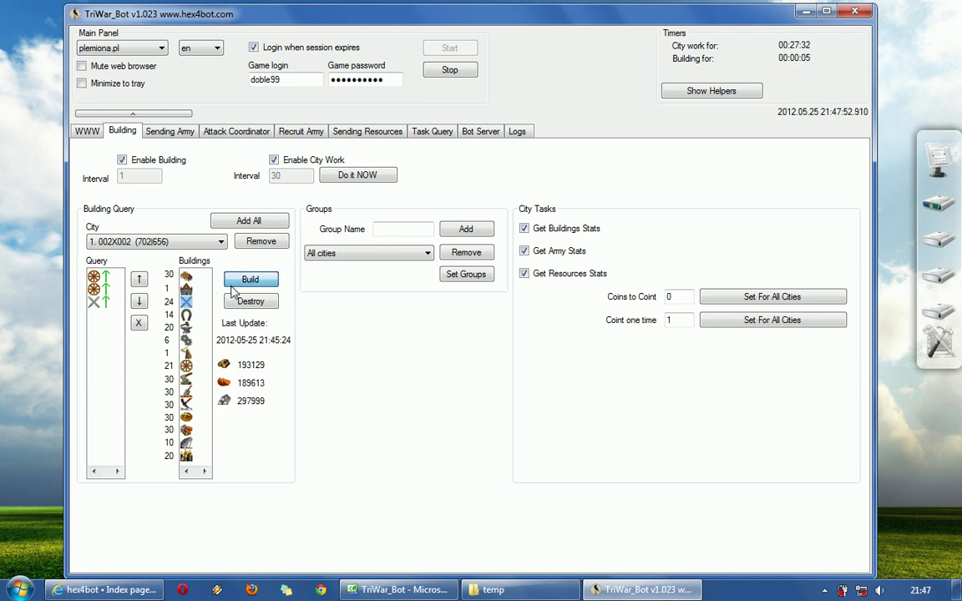
click(250, 280)
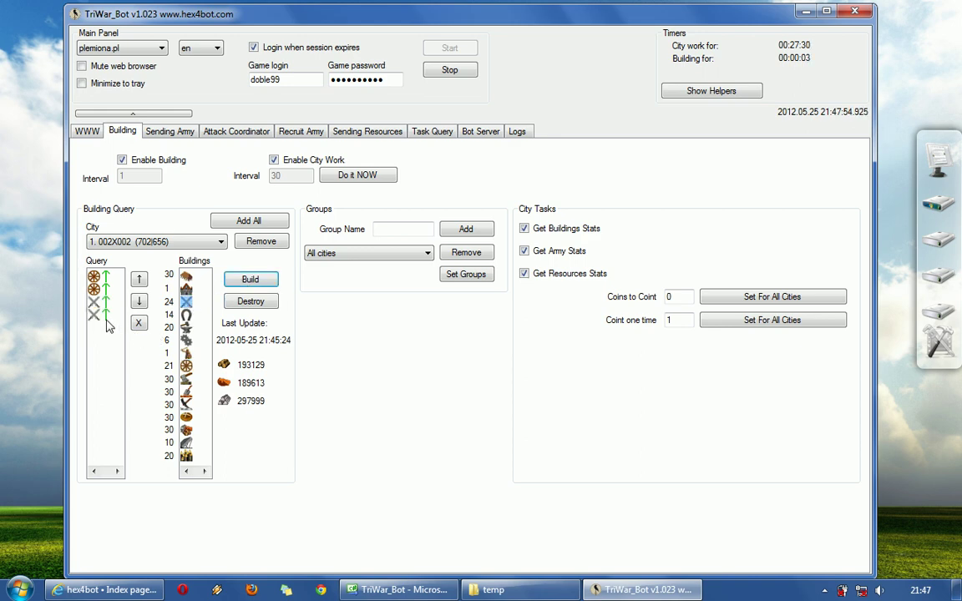
Check the town hall's construction orders after the building run and examine the newest market entry in the logs.
click(81, 128)
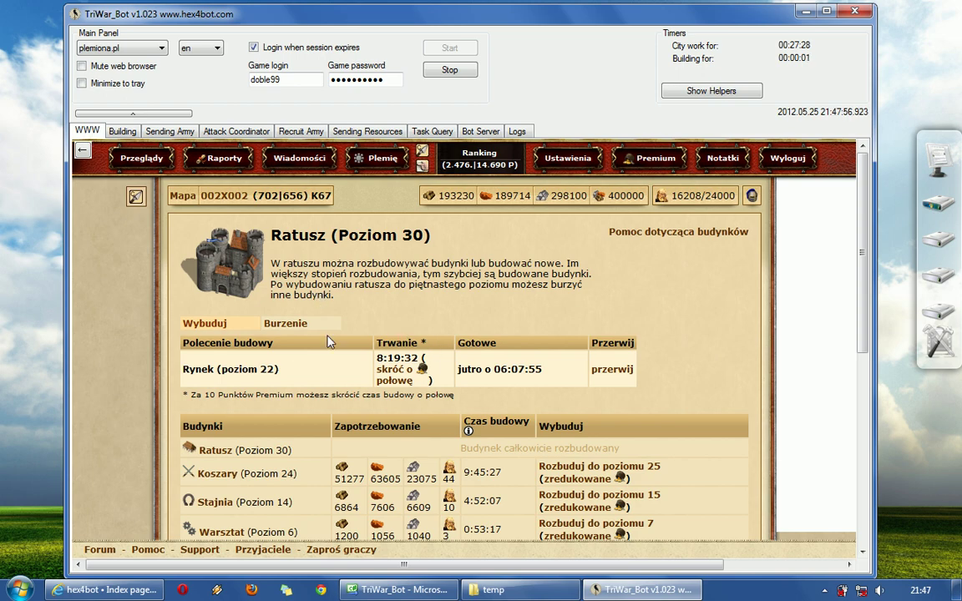
drag(278, 342, 162, 326)
click(272, 279)
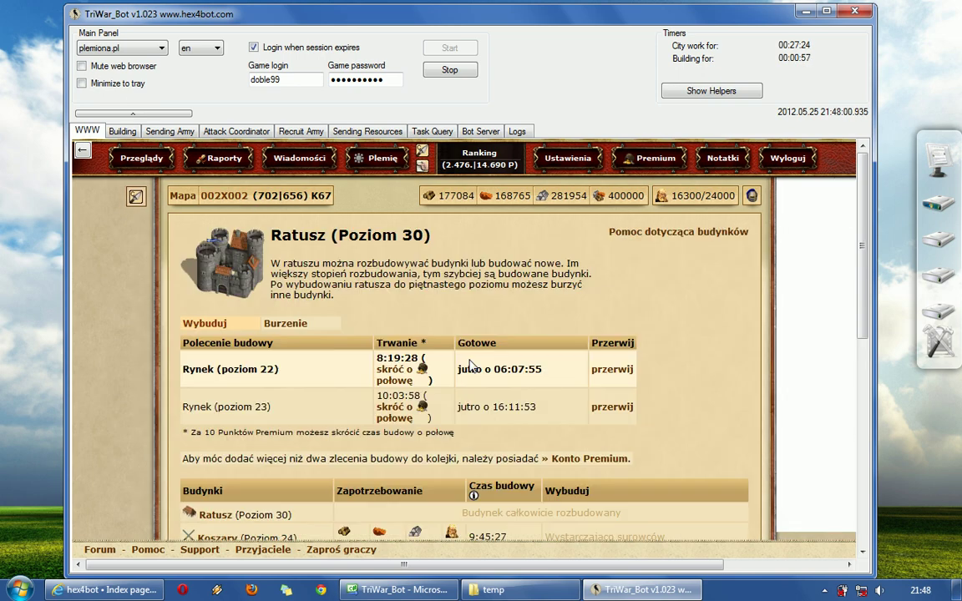
click(515, 133)
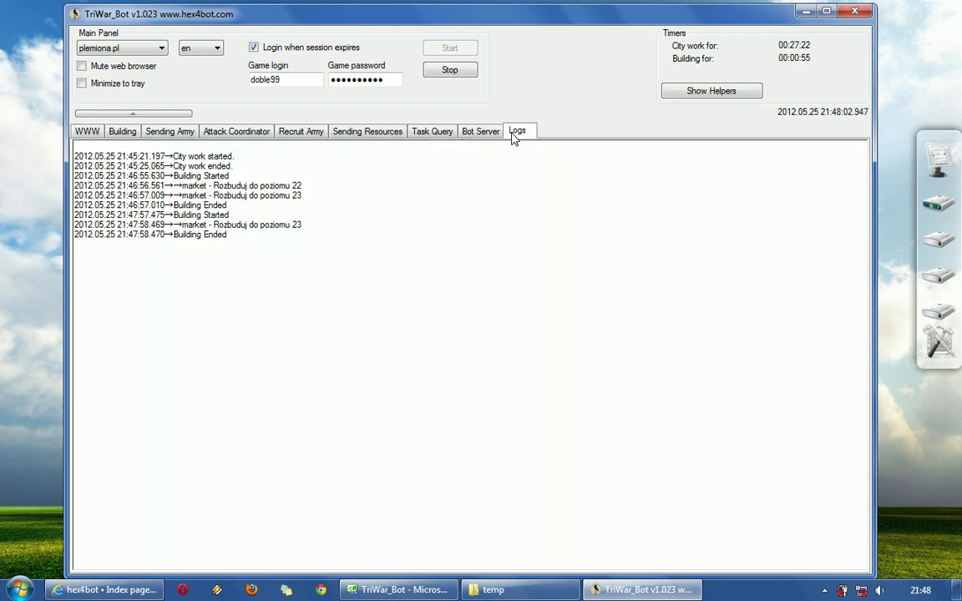
drag(151, 225, 331, 228)
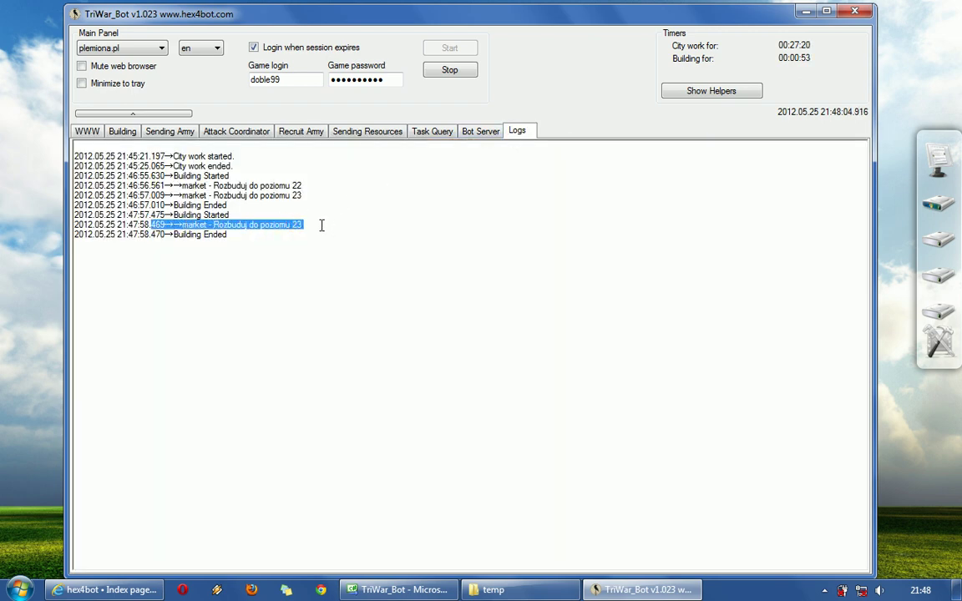
Compare the newest market log entry with the town hall's construction orders and the upgrades remaining in city 002X002's building query.
click(242, 226)
drag(150, 226, 276, 236)
click(103, 138)
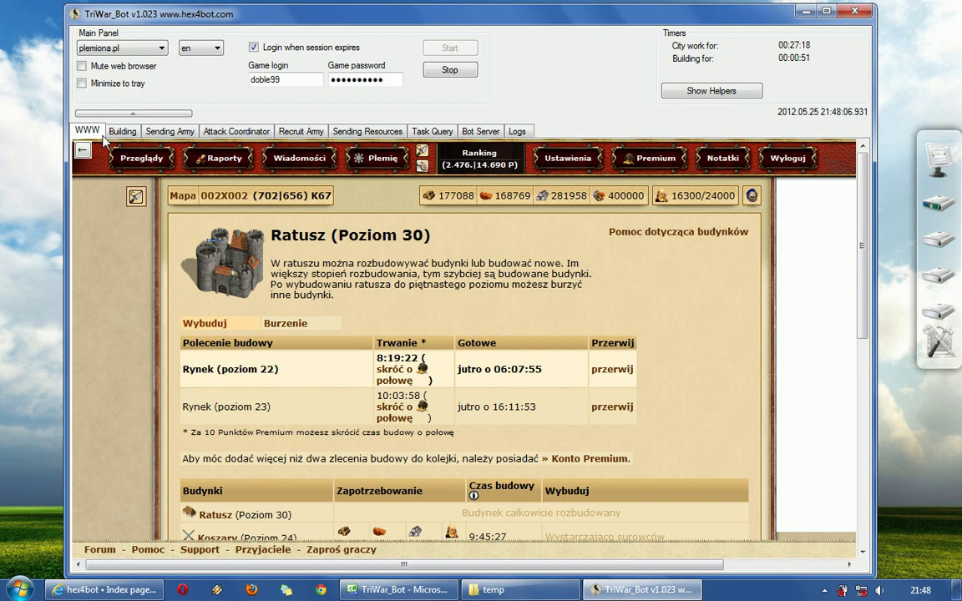
click(122, 132)
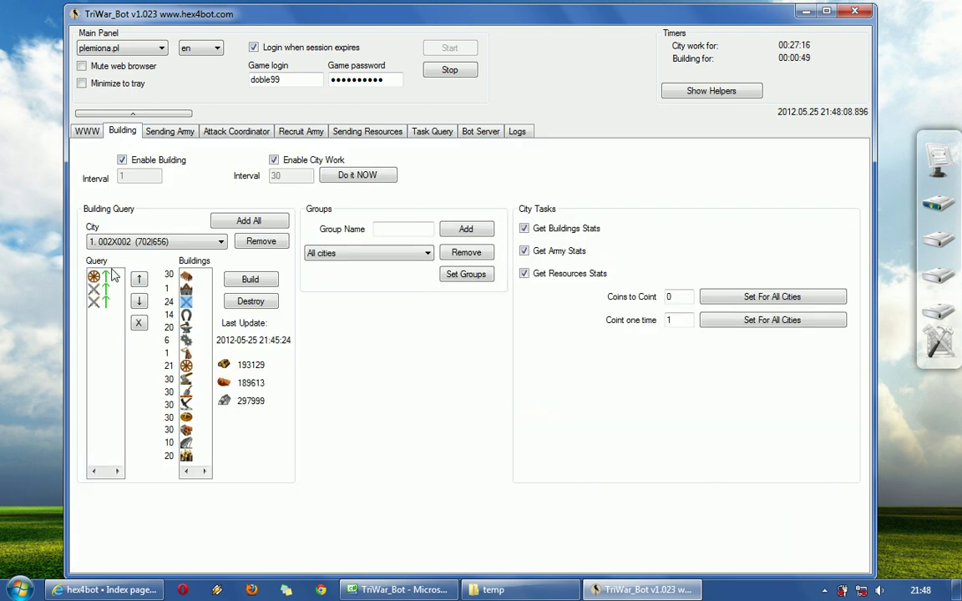
click(102, 303)
Add a city group named OFF and open the list of groups.
click(423, 229)
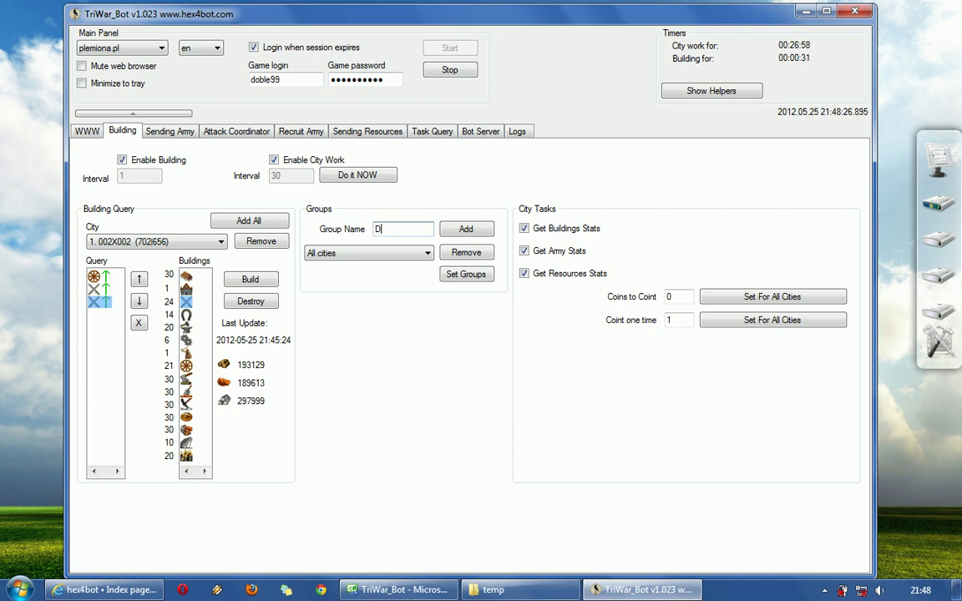
text(FF)
click(452, 229)
click(419, 257)
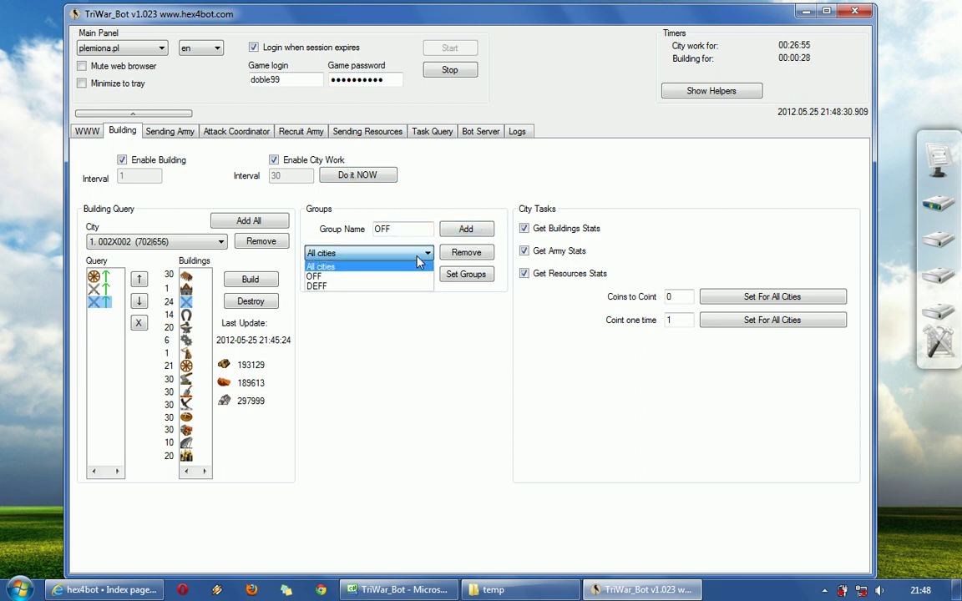
Filter the building query's cities by the DEFF group to see which cities belong to it.
click(375, 230)
click(401, 227)
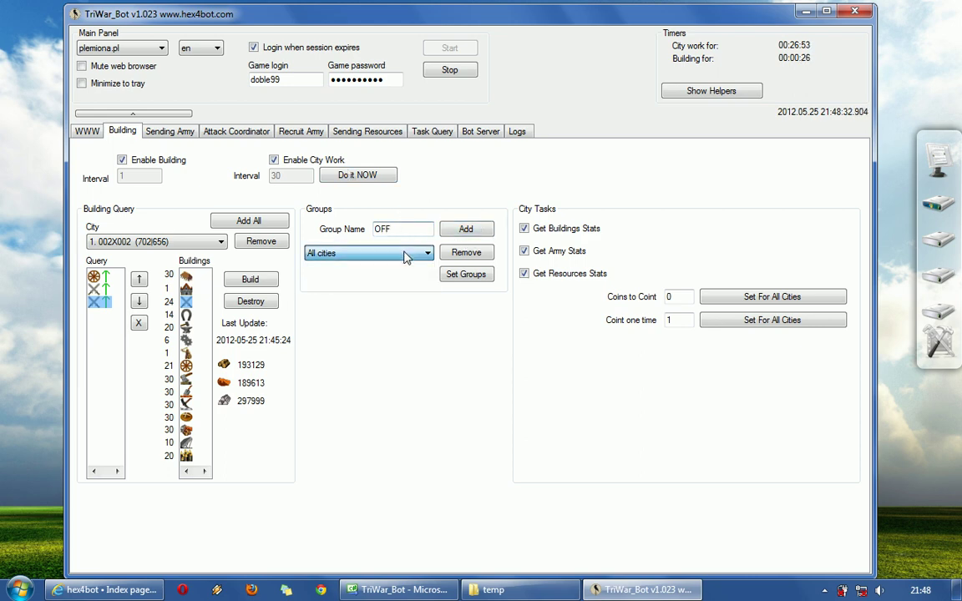
click(418, 253)
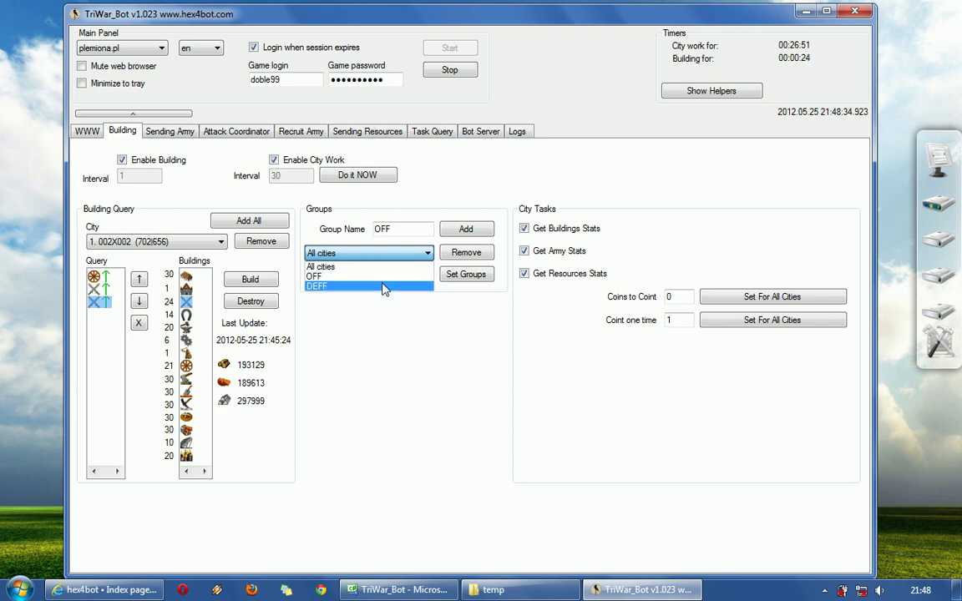
click(387, 286)
click(397, 254)
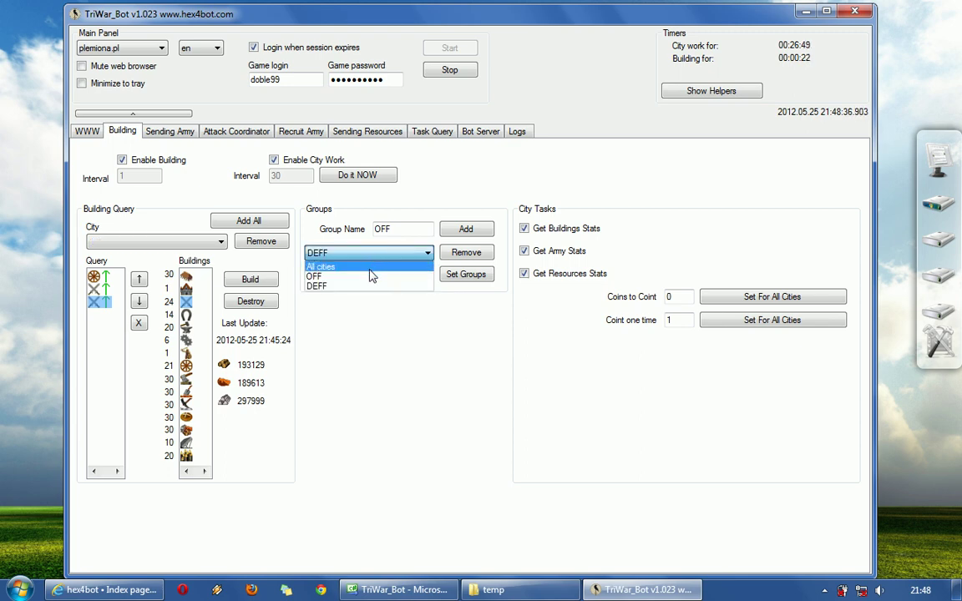
click(369, 283)
Add another city group named OFF3 and make it the selected group.
double_click(380, 228)
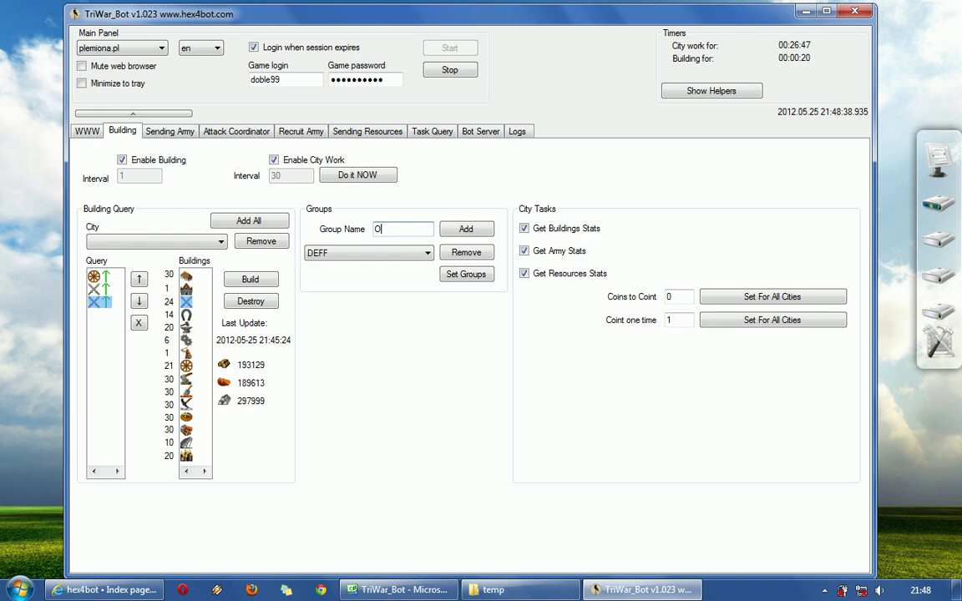
click(456, 230)
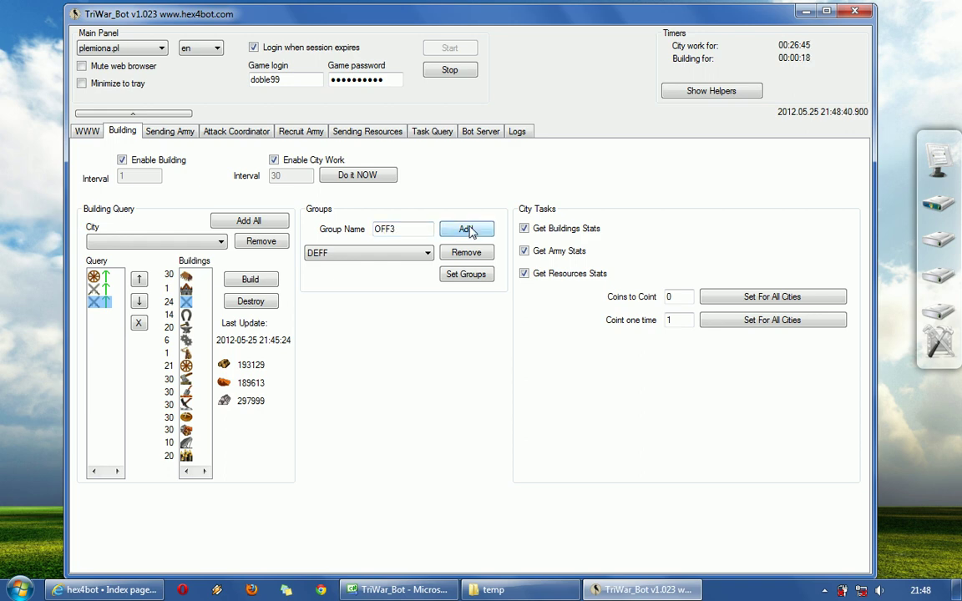
click(427, 252)
click(387, 297)
Assign city 004X010 to group OFF3 and city 002X002 to group DEFF in the city group settings.
click(466, 274)
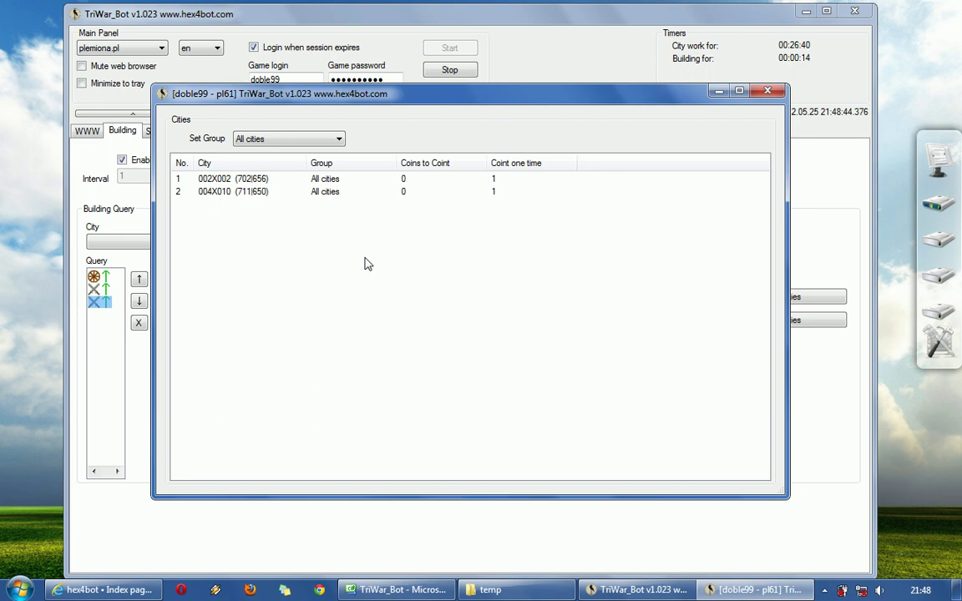
click(349, 195)
click(334, 138)
click(299, 189)
click(306, 179)
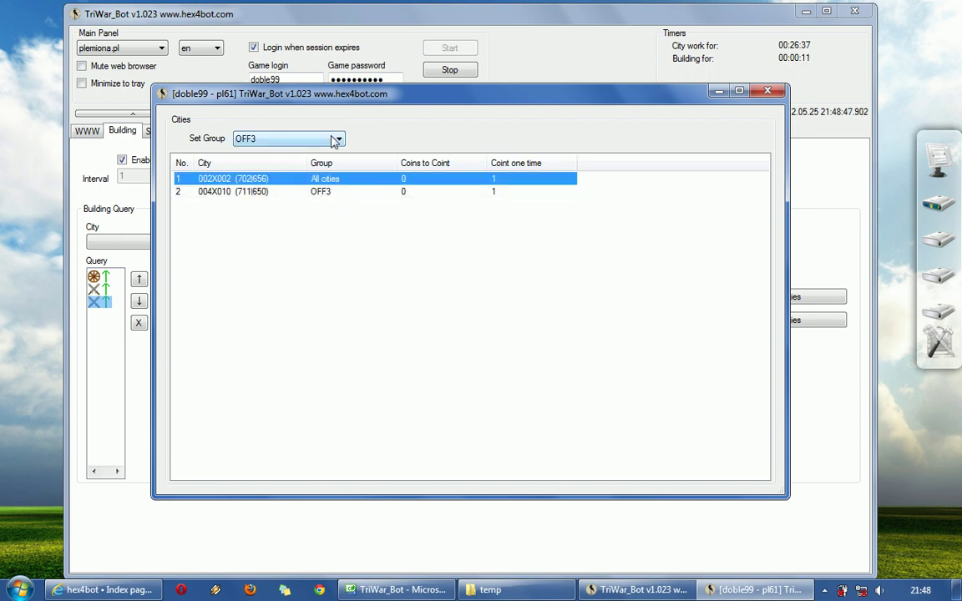
click(299, 137)
click(288, 172)
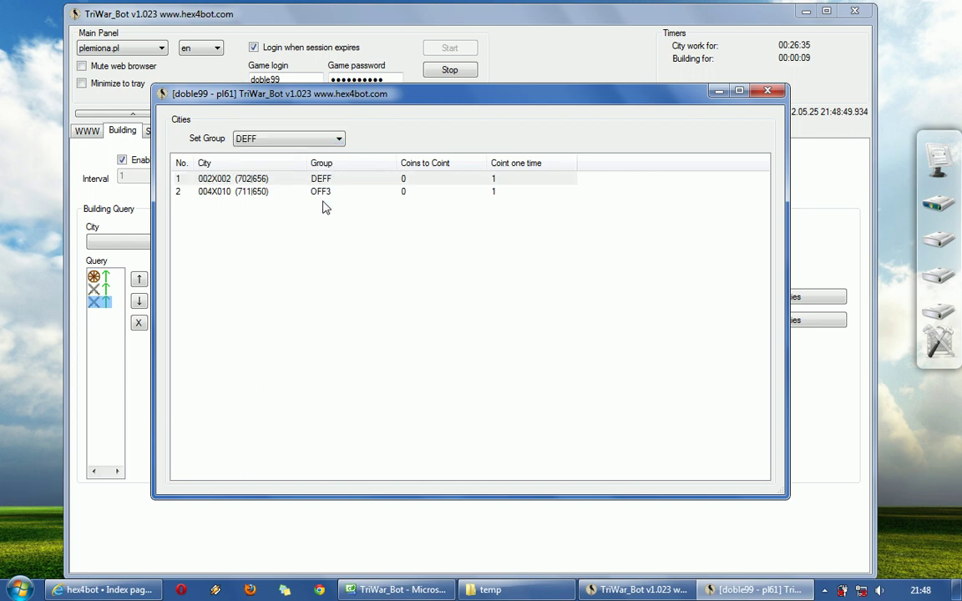
click(768, 91)
Filter the building query by All cities, OFF3 and DEFF in turn to check which city each group offers.
click(347, 253)
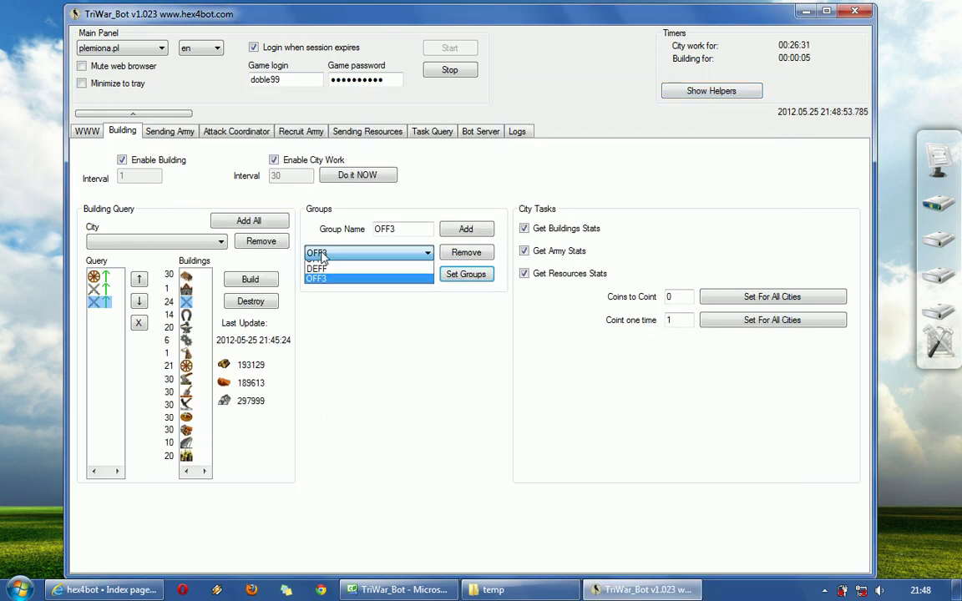
click(322, 267)
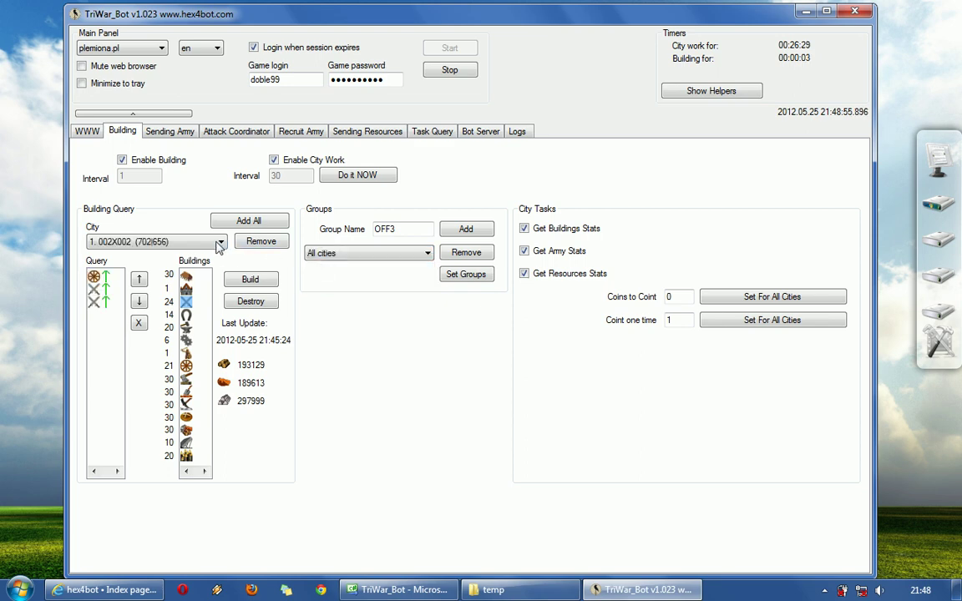
click(328, 254)
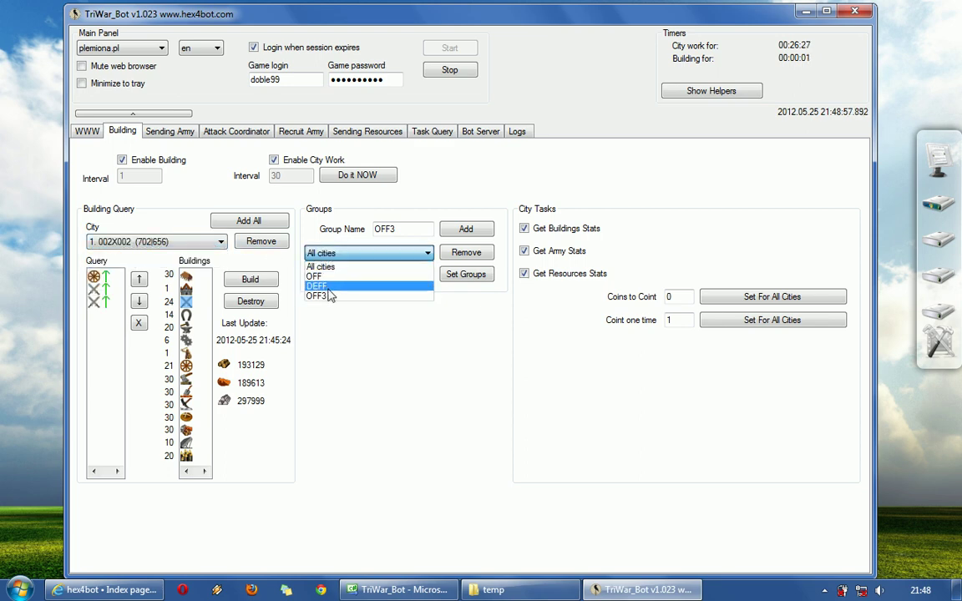
click(326, 296)
click(348, 254)
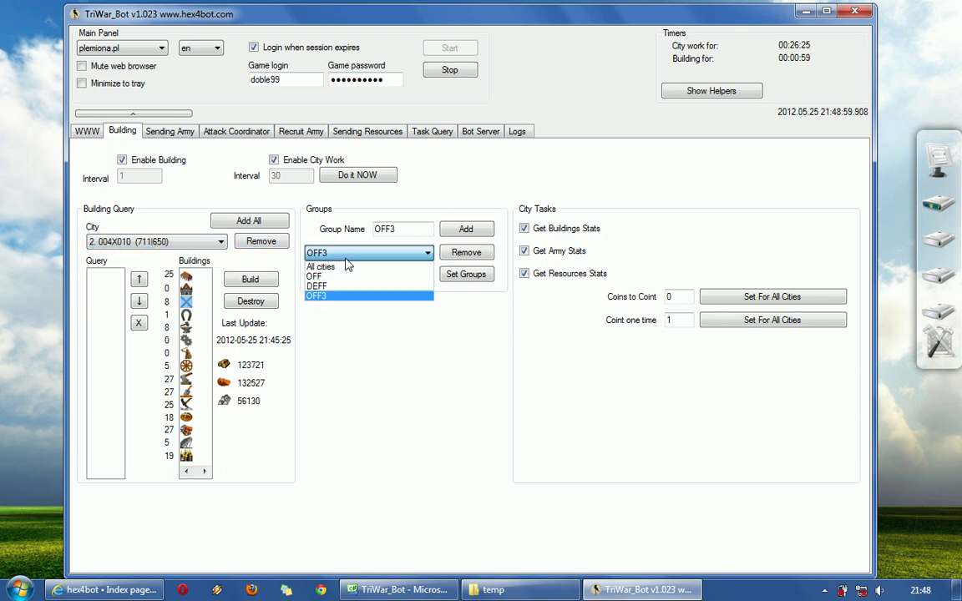
click(333, 286)
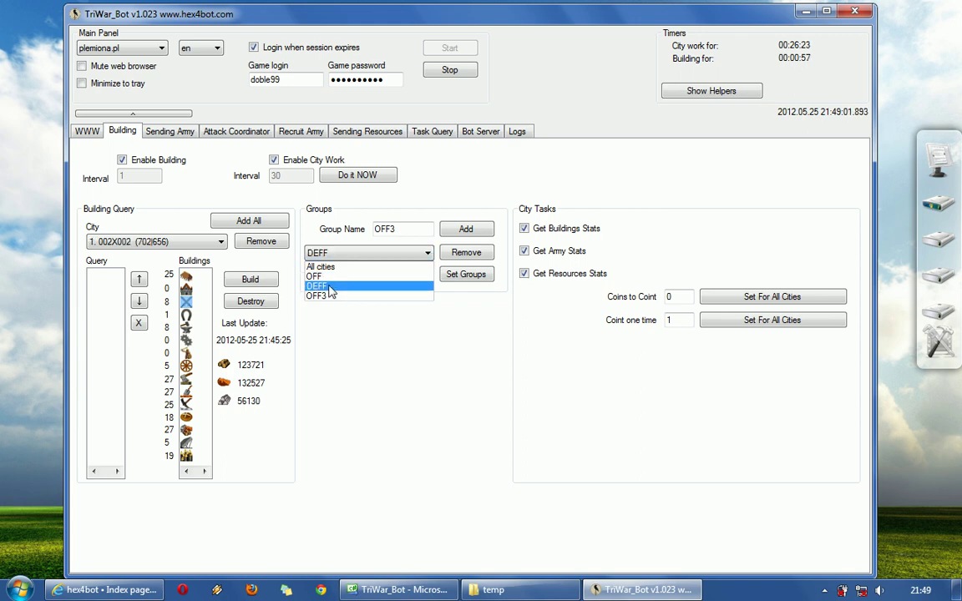
click(195, 242)
Return the building query's group filter to All cities.
click(370, 255)
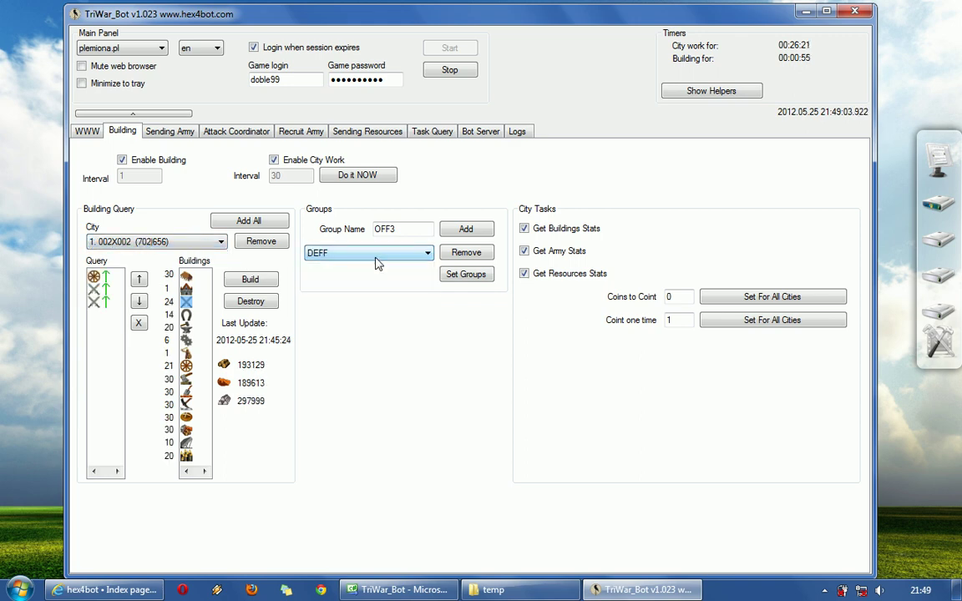
click(365, 257)
click(352, 268)
click(365, 254)
click(415, 252)
key(Tab)
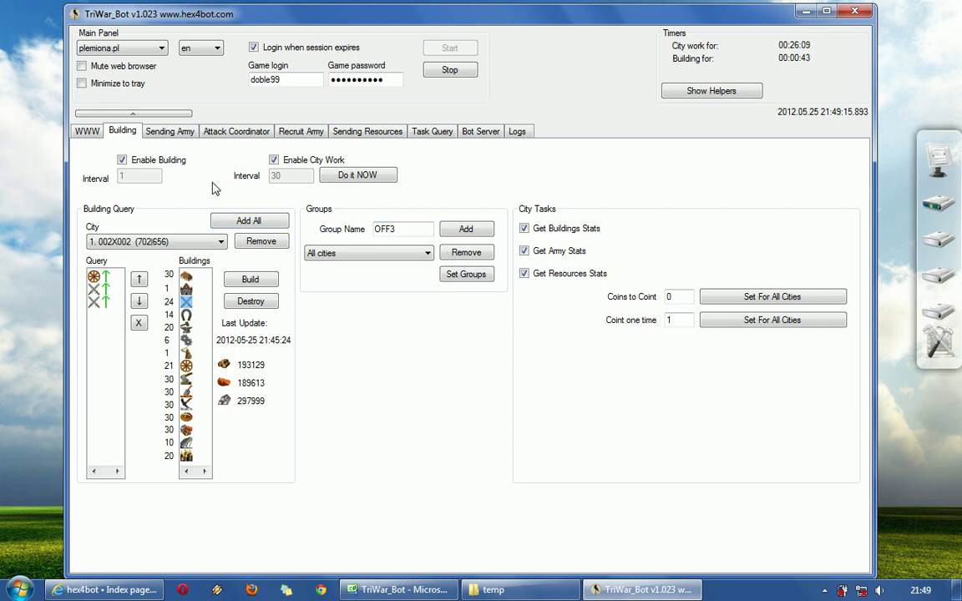
Look over the army recruiting and resource sending settings, and bring up the Sending Army task settings.
click(160, 127)
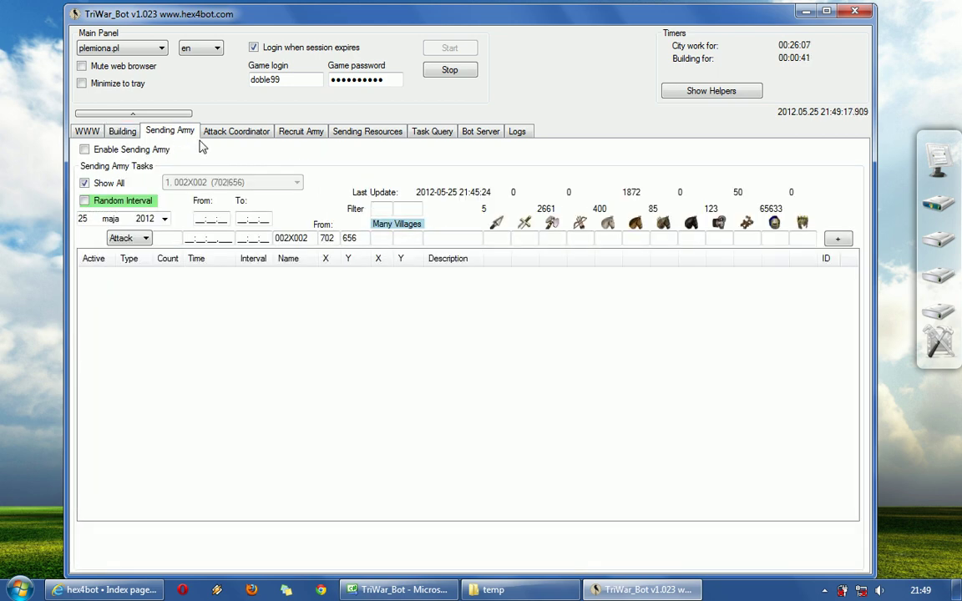
click(307, 137)
click(343, 131)
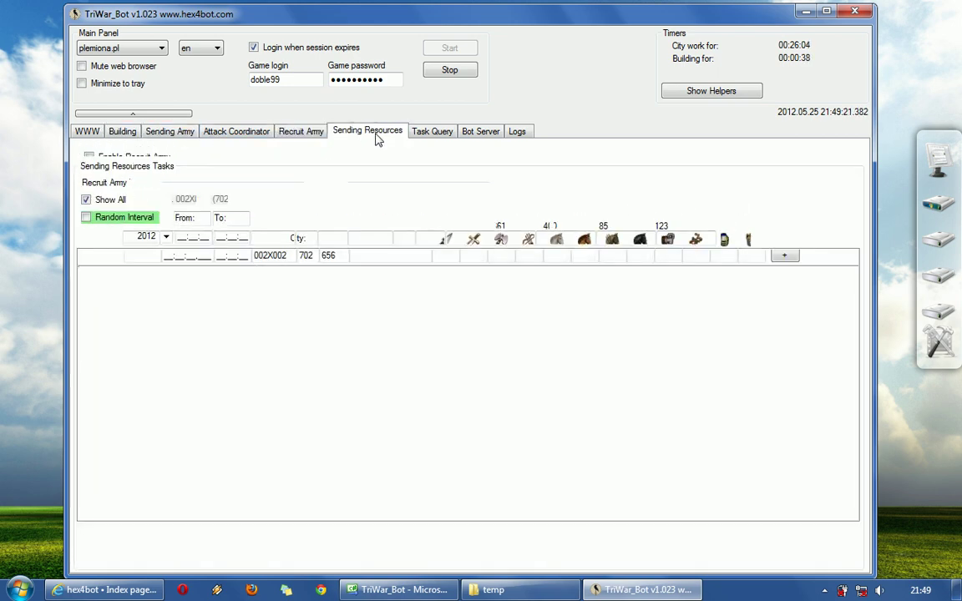
click(166, 133)
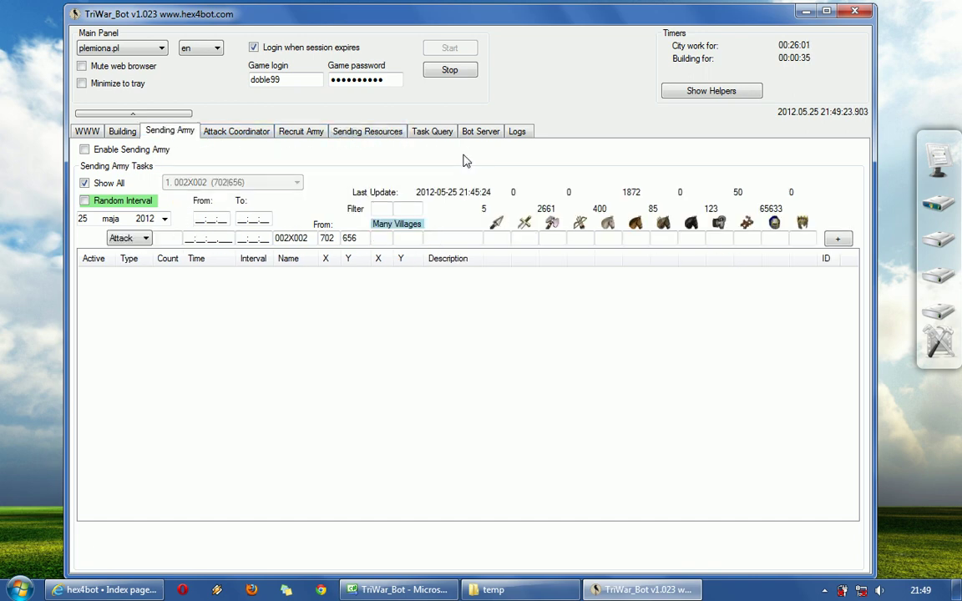